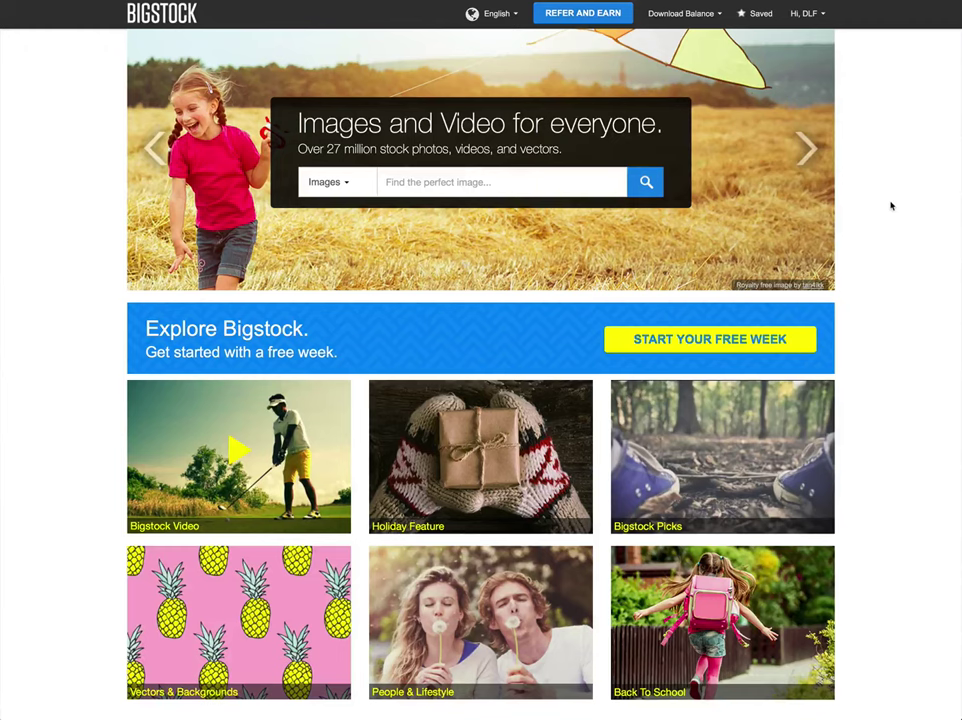
Show the signed-in account's dropdown menu at the top right of the home page
mouse_move(820, 14)
Go to My Downloads from the account menu and scroll through the 394 downloaded images
click(823, 14)
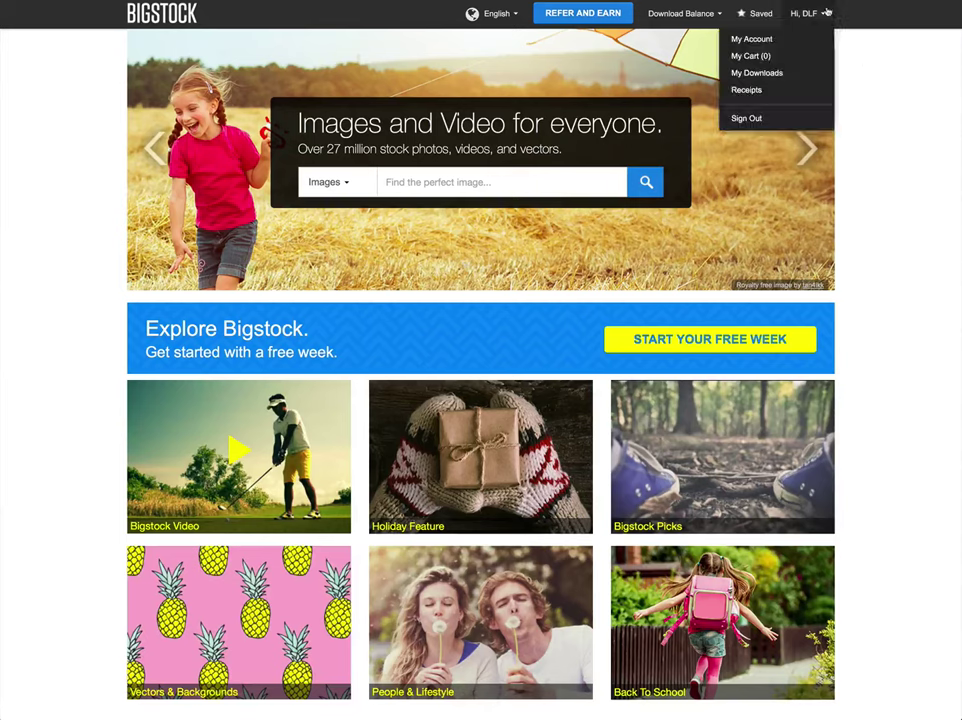
click(757, 73)
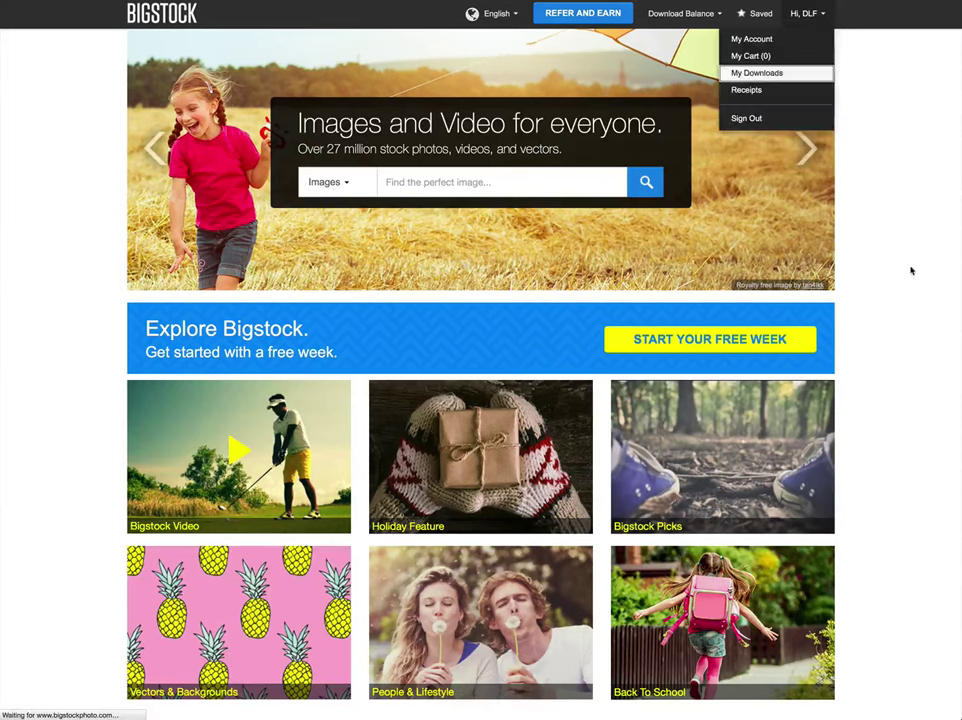
scroll(896, 314, down, 3)
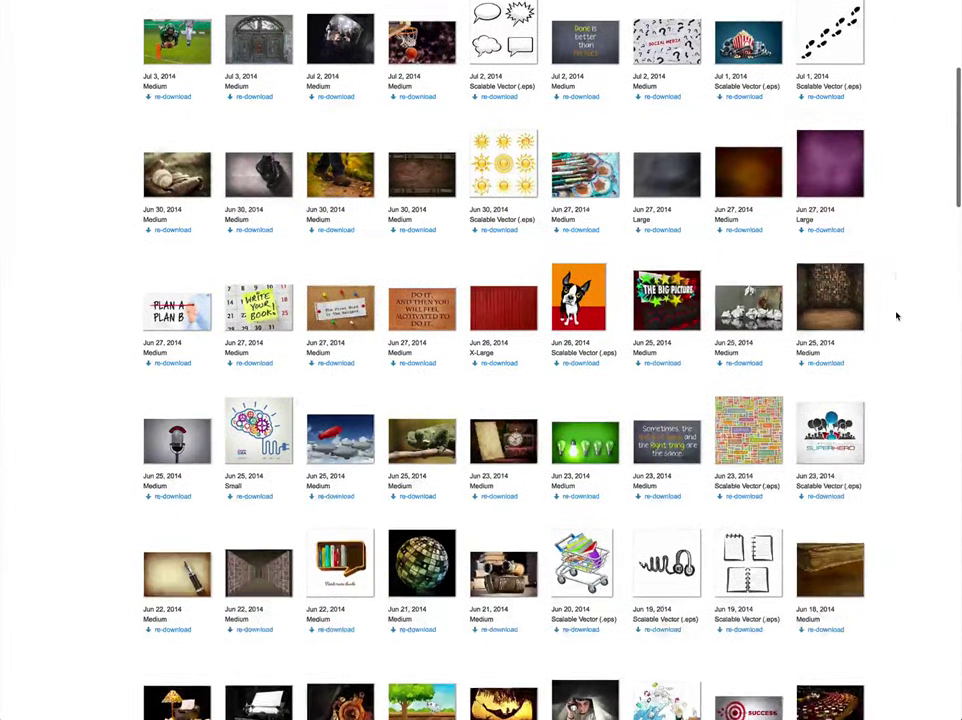
scroll(896, 316, up, 5)
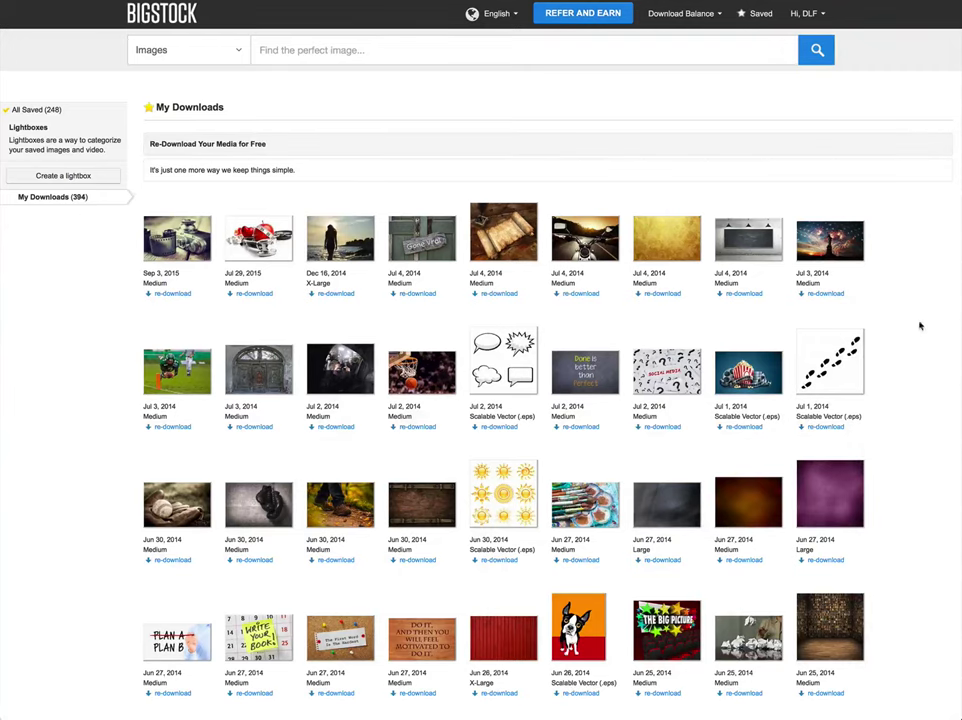
Switch to All Saved and scroll down and back up through the 248 saved images
click(26, 110)
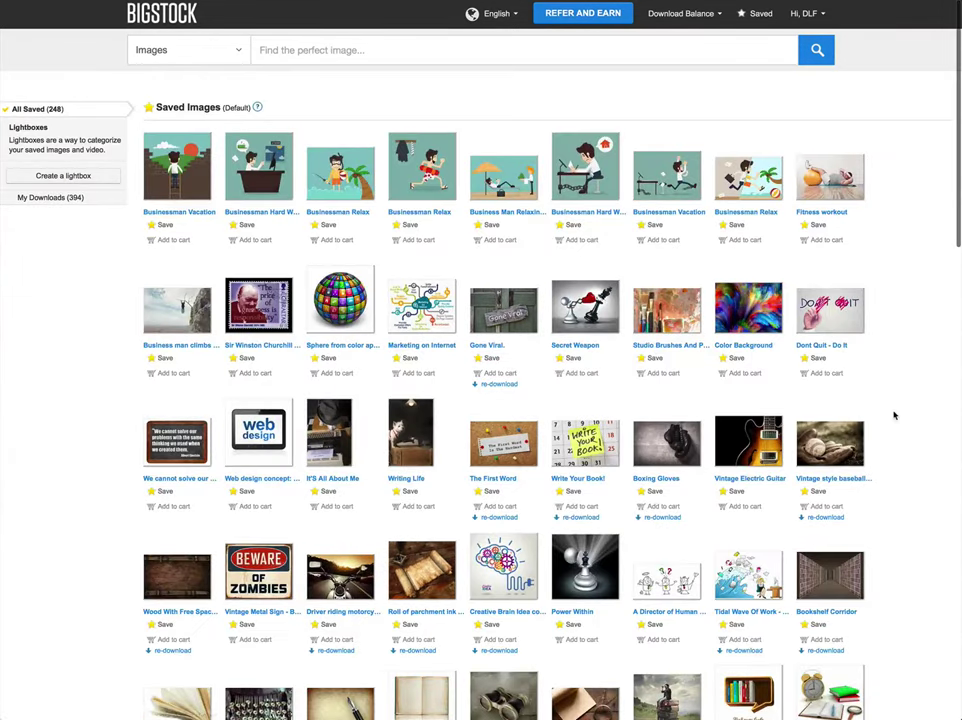
scroll(893, 415, down, 3)
scroll(894, 415, down, 10)
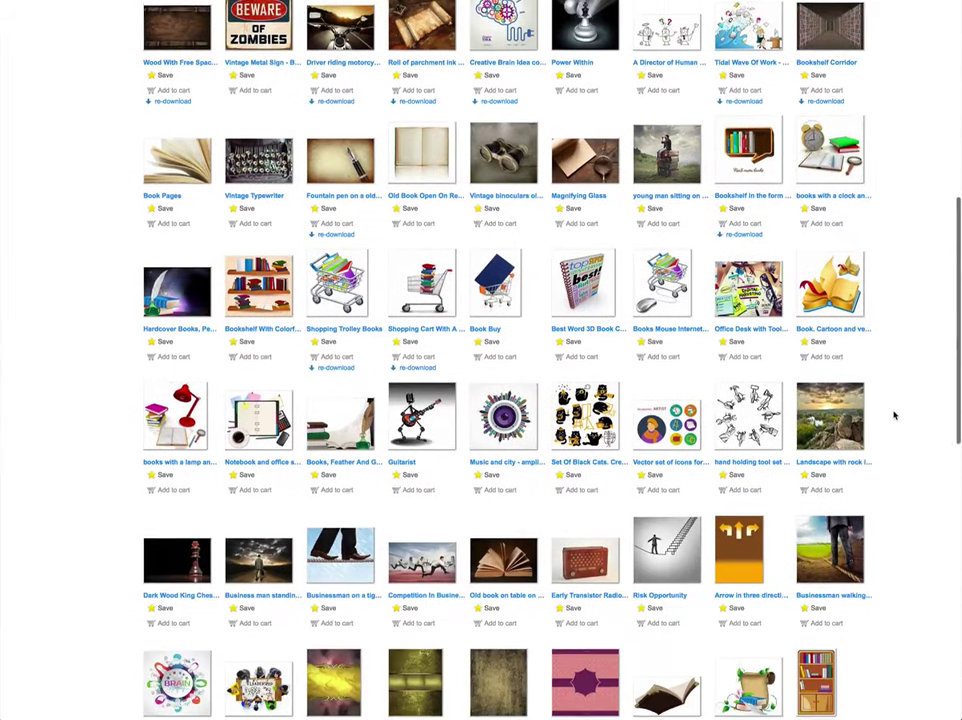
scroll(894, 415, down, 5)
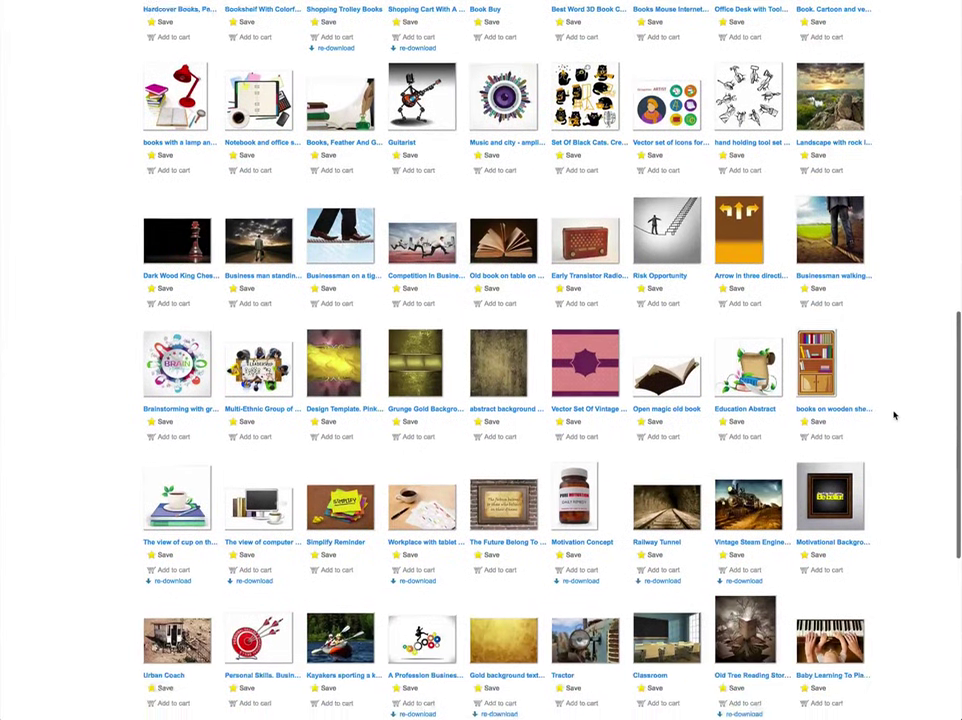
scroll(894, 415, down, 1)
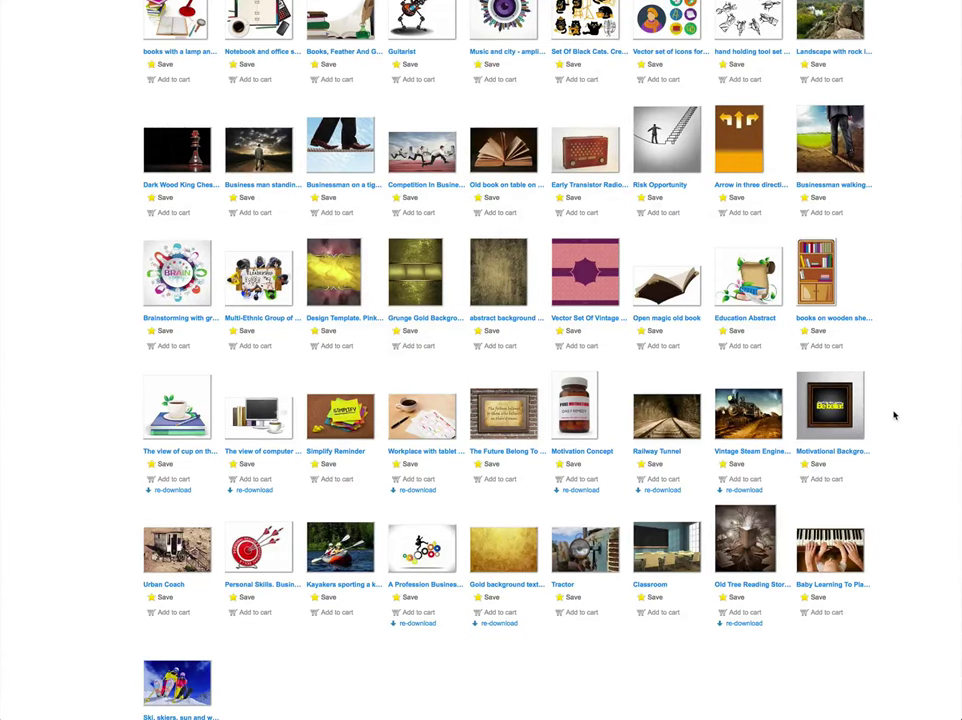
scroll(894, 415, up, 4)
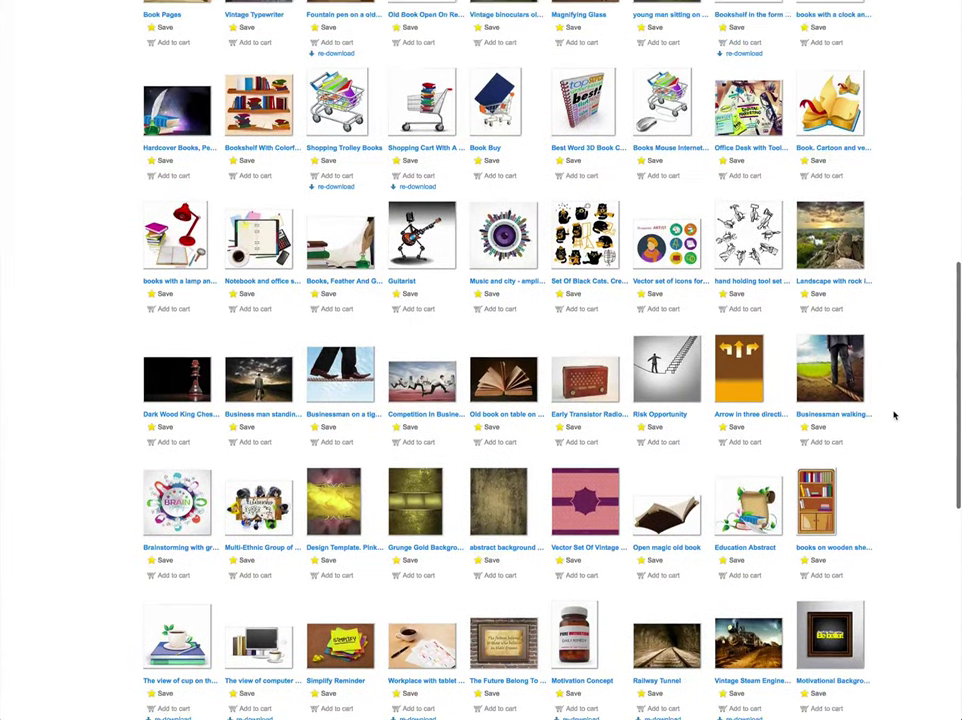
scroll(894, 415, up, 2)
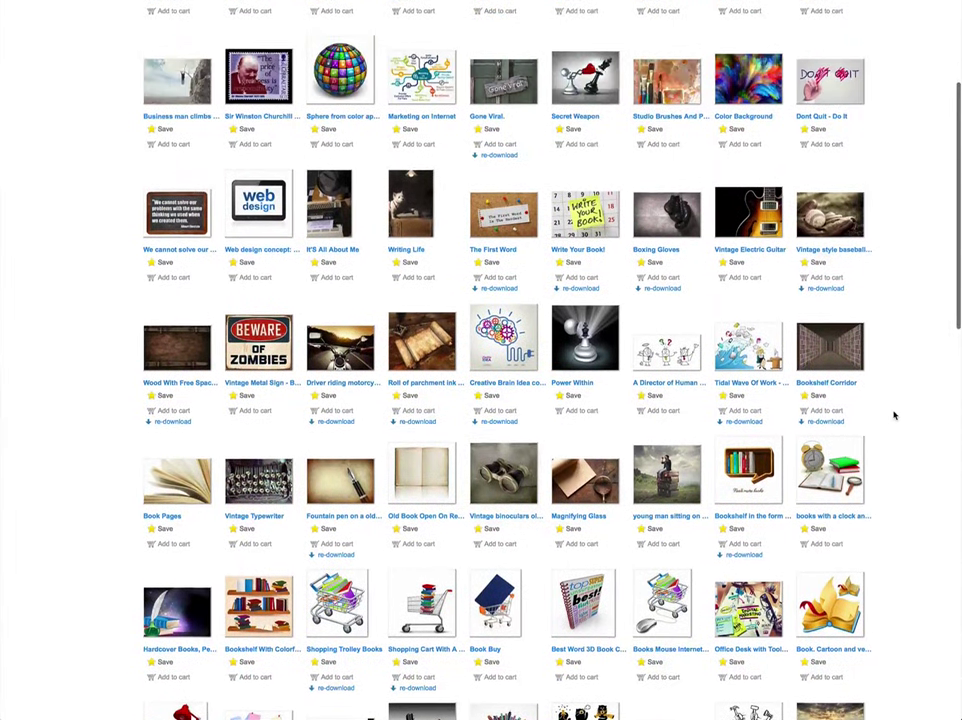
scroll(894, 415, up, 3)
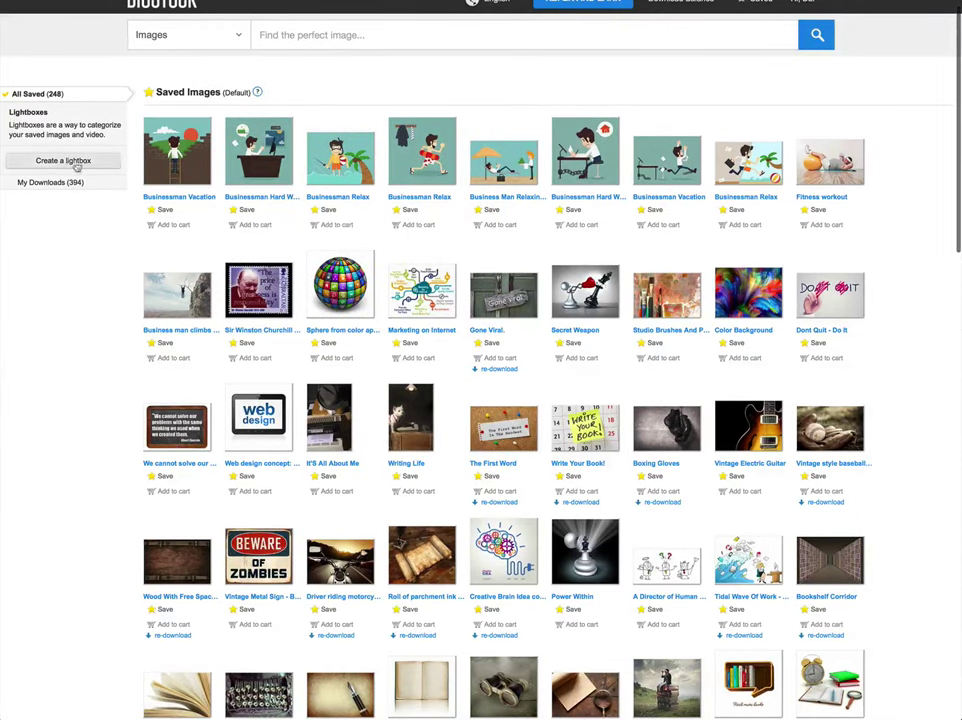
Return to My Downloads (394) and open the motorcycle sunset photo's detail page
click(52, 182)
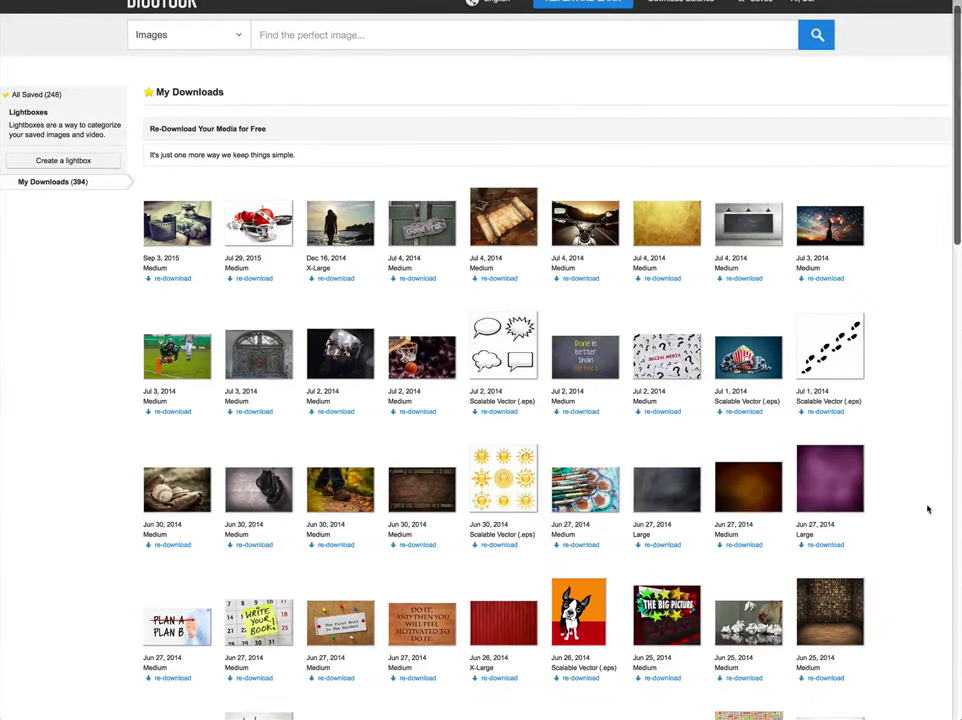
scroll(925, 510, down, 3)
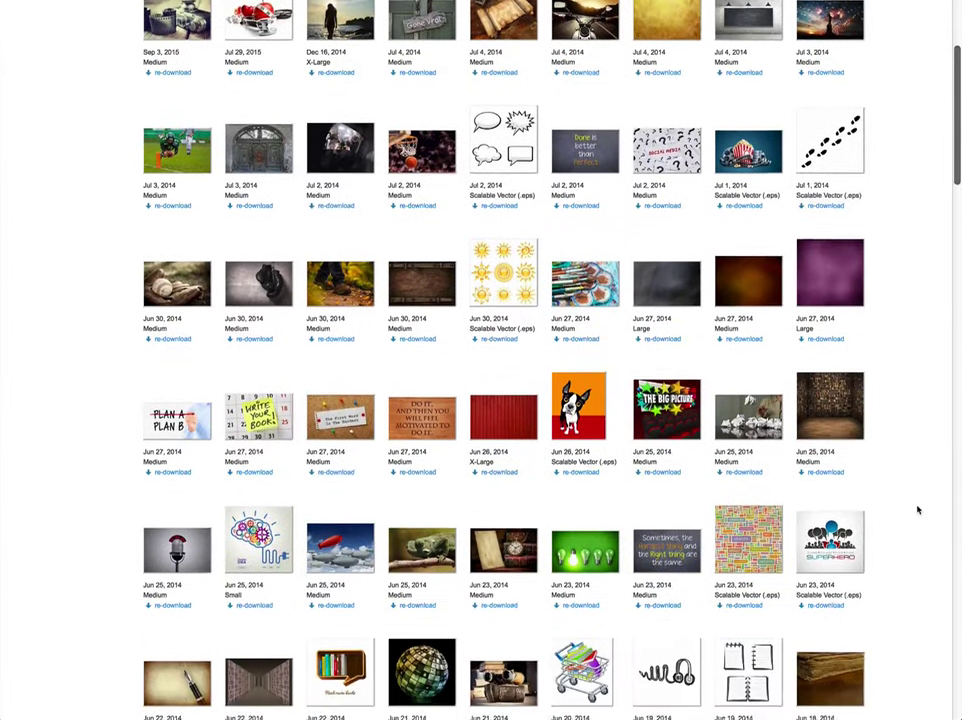
scroll(918, 510, down, 1)
scroll(918, 510, up, 3)
scroll(918, 510, up, 1)
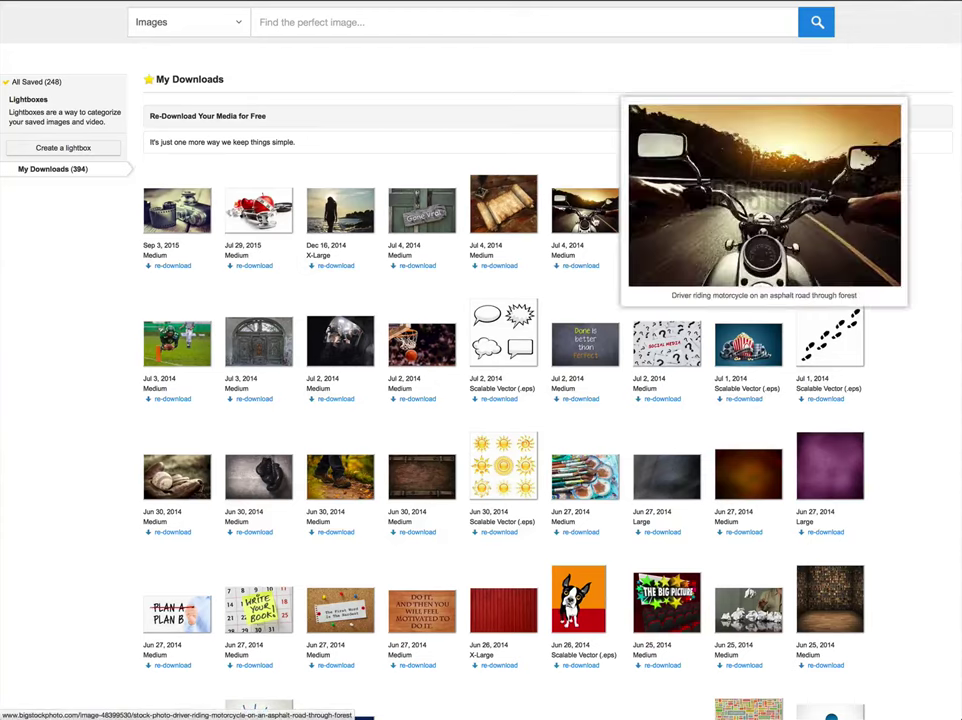
click(585, 210)
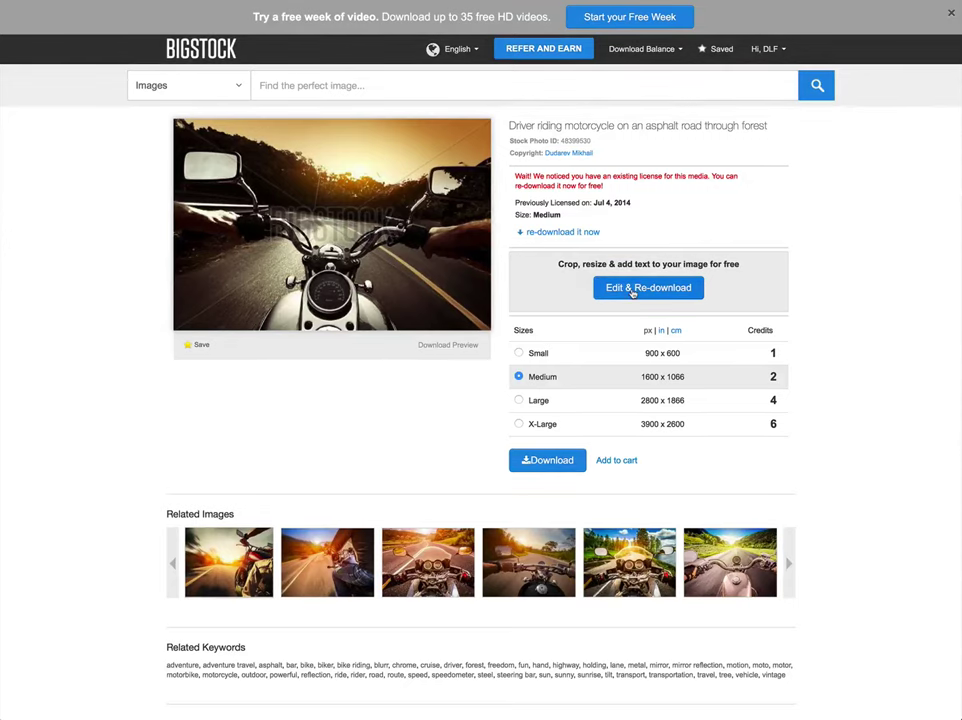
Open the motorcycle photo in the Editor and round its corners with radius 50
click(633, 292)
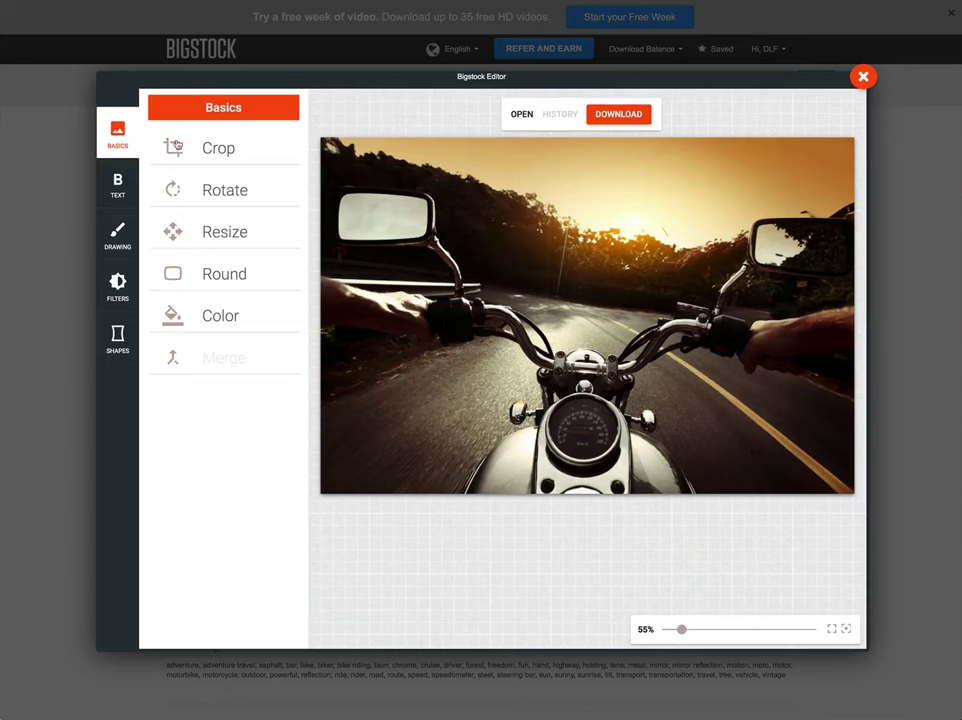
click(180, 148)
click(225, 275)
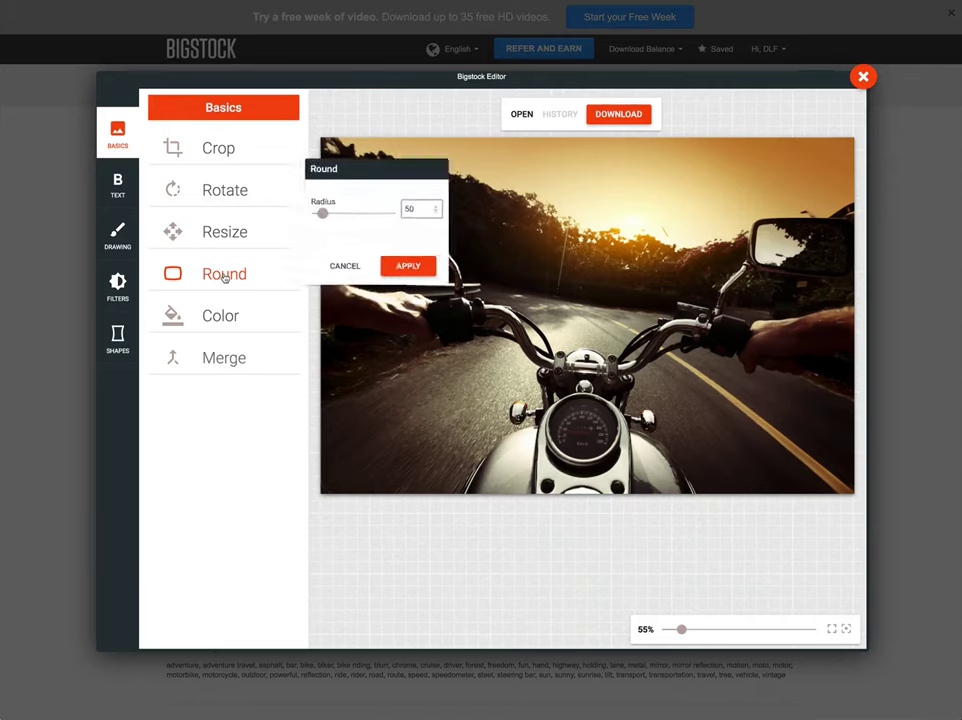
click(423, 265)
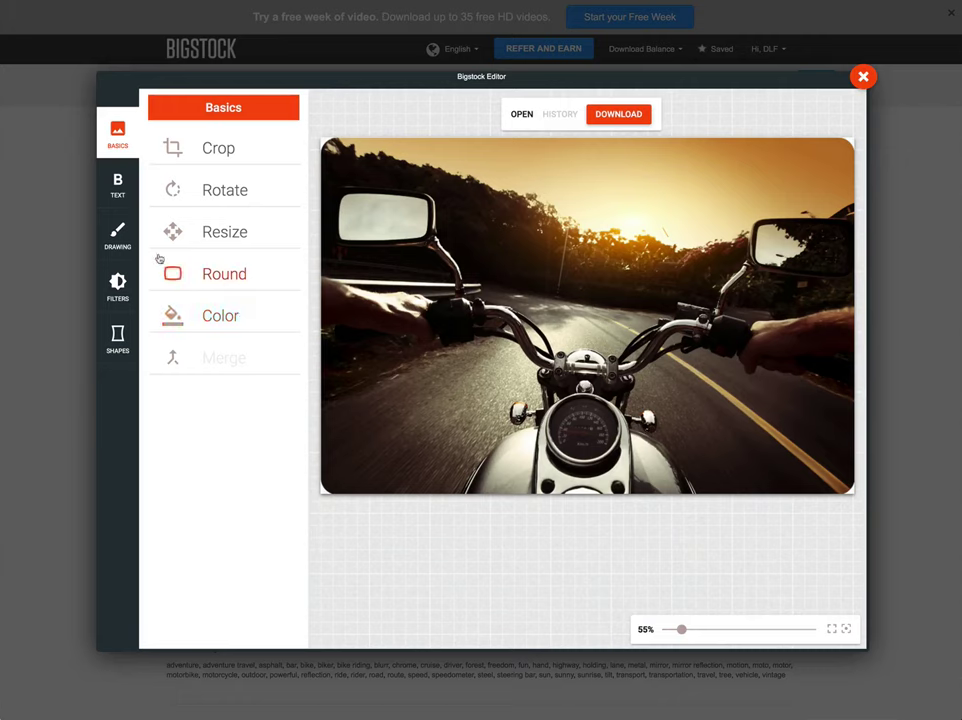
Add a Gloria Hallelujah placeholder caption atop the photo and colour it light grey (#ececec)
click(117, 185)
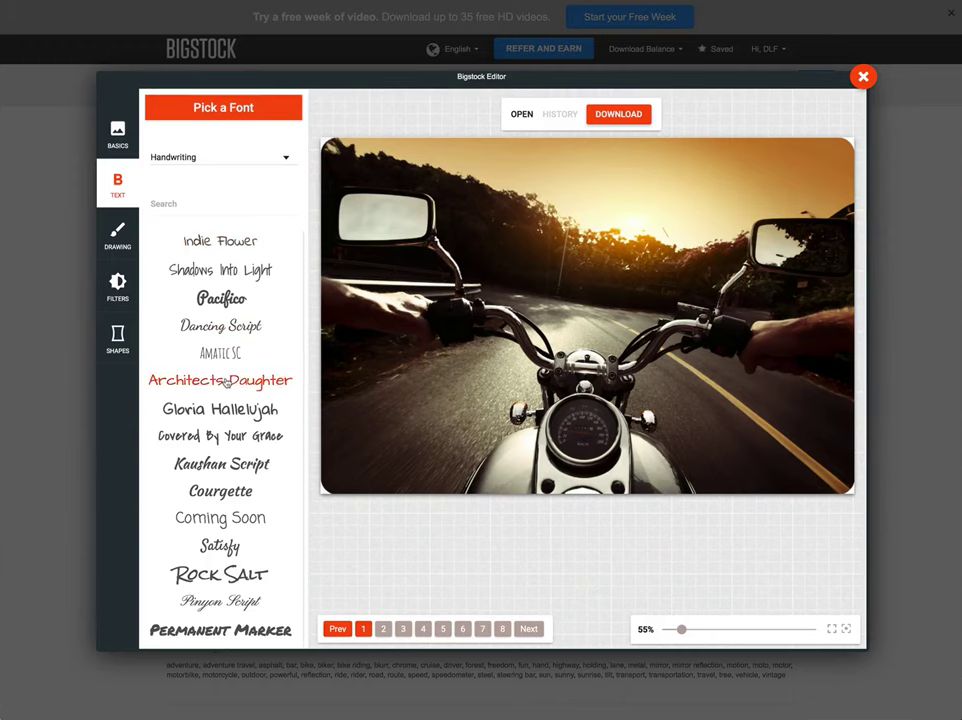
click(220, 408)
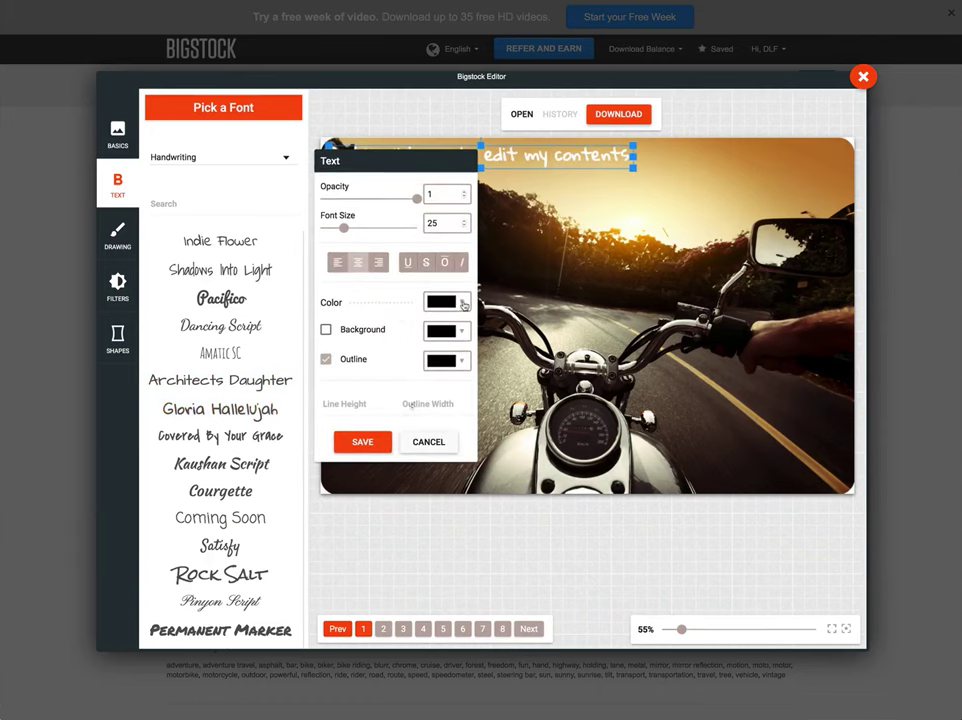
click(462, 303)
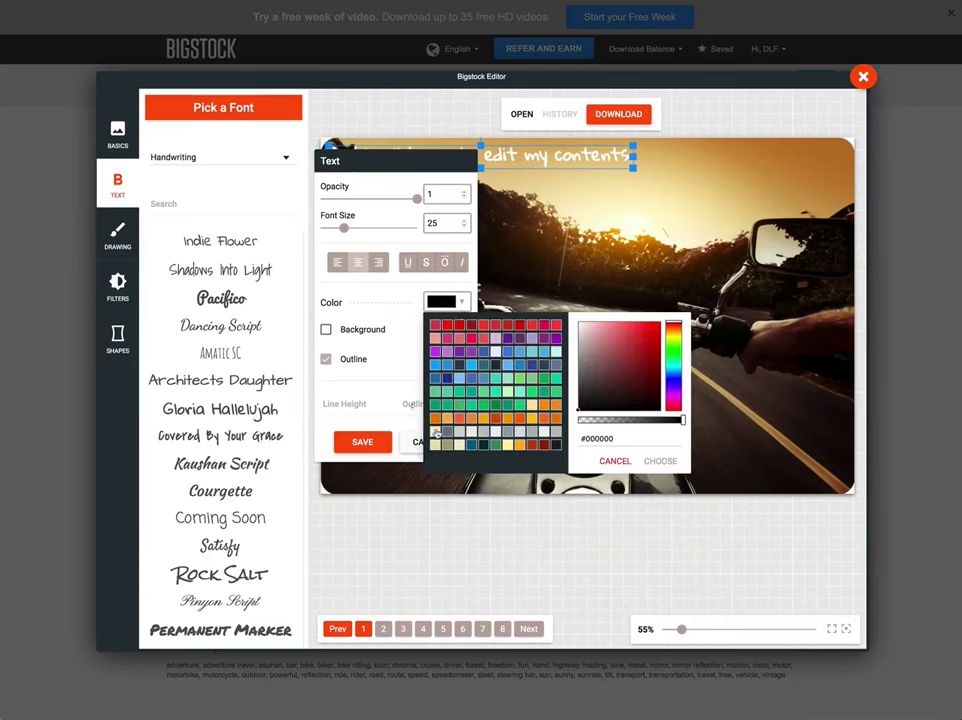
click(435, 431)
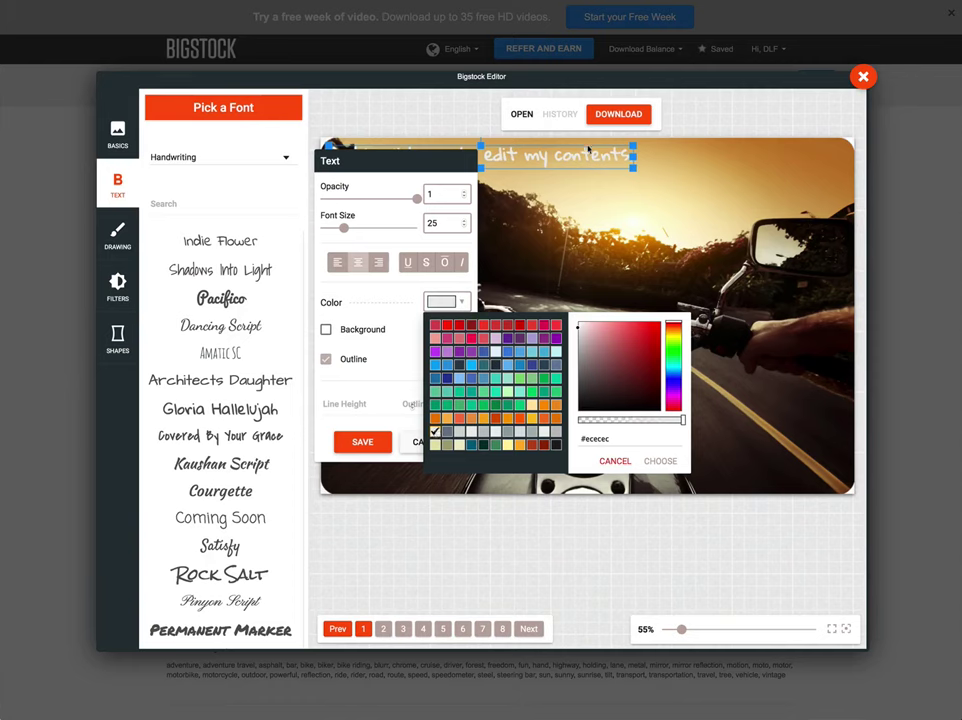
click(536, 154)
double_click(536, 154)
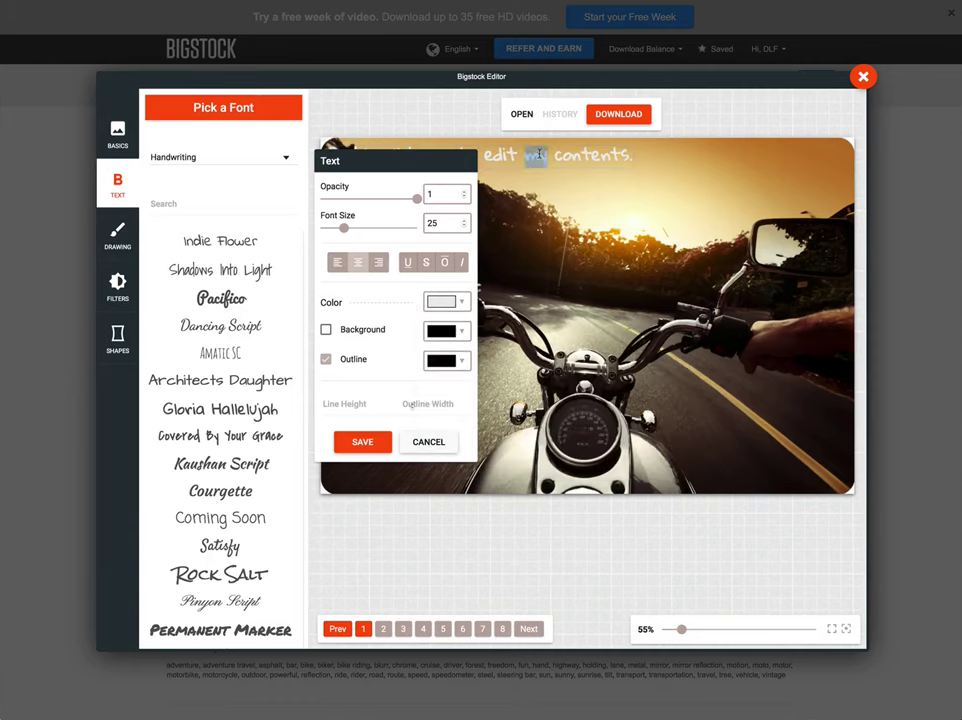
click(362, 441)
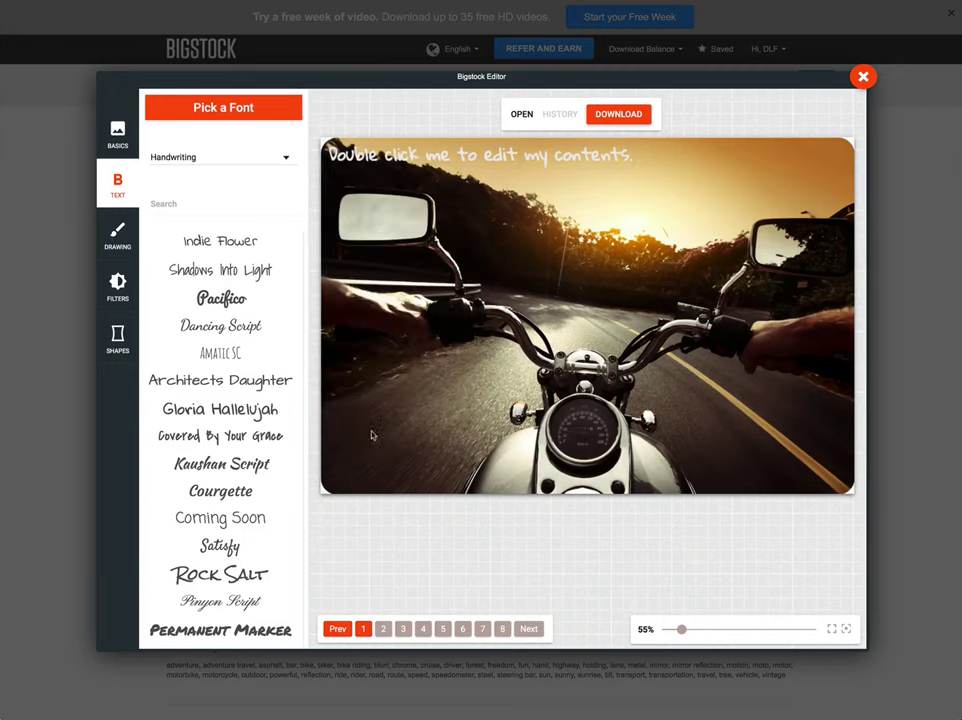
Replace the placeholder with 'When live throws you a curve, take it' and drag it rightward
double_click(501, 154)
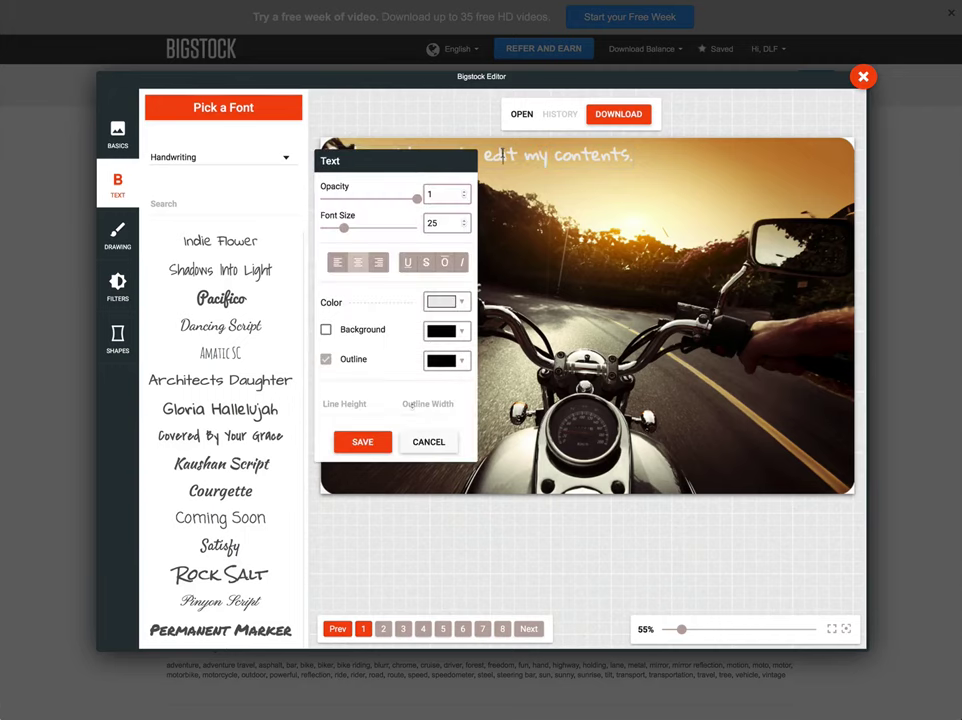
key(ctrl+a)
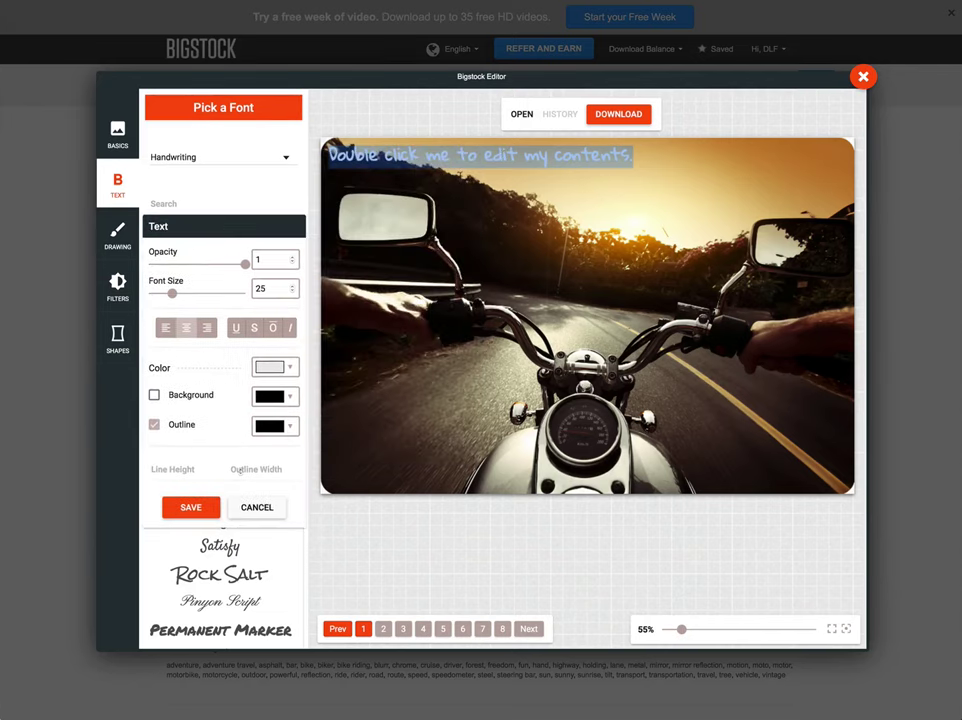
text(When live)
text( l)
text(hrows you)
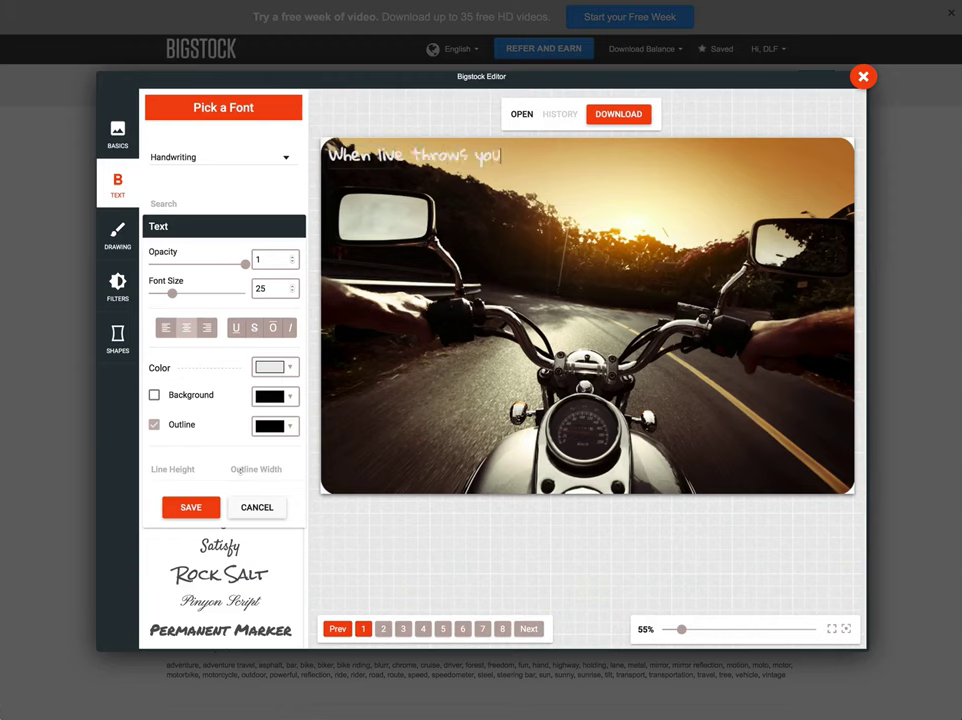
text( a curve, take it!)
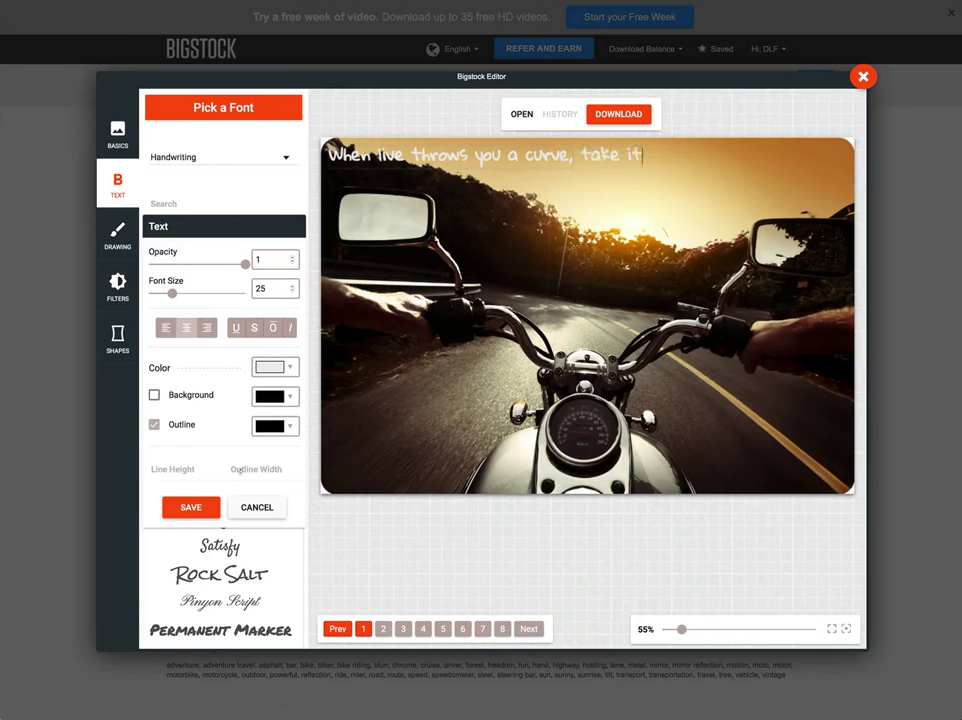
click(615, 156)
drag(615, 156, 787, 160)
click(772, 195)
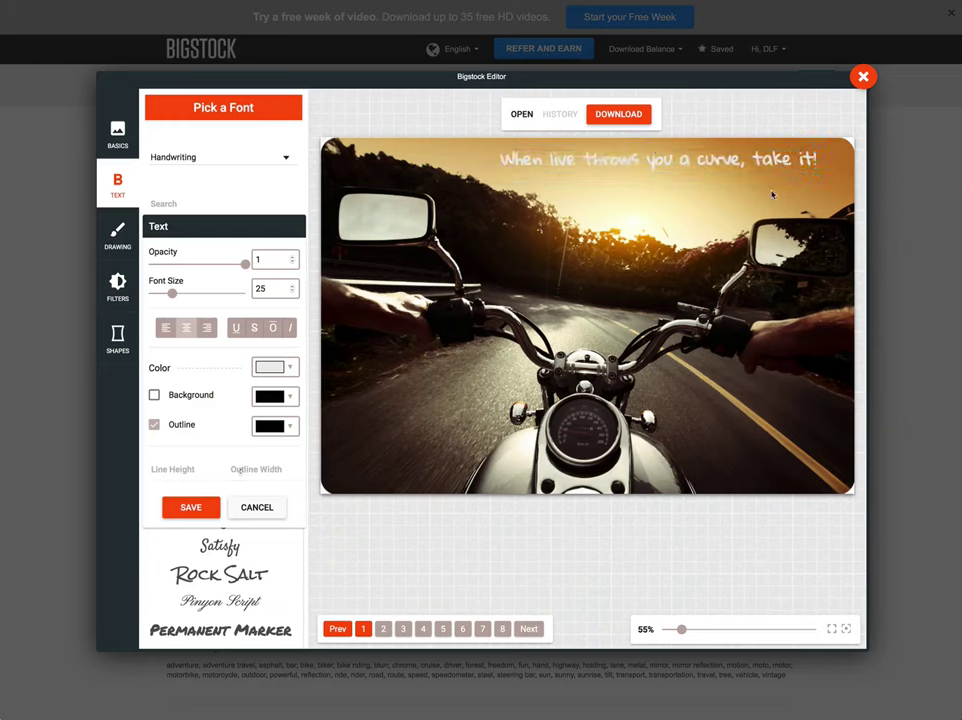
drag(702, 166, 841, 396)
key(Escape)
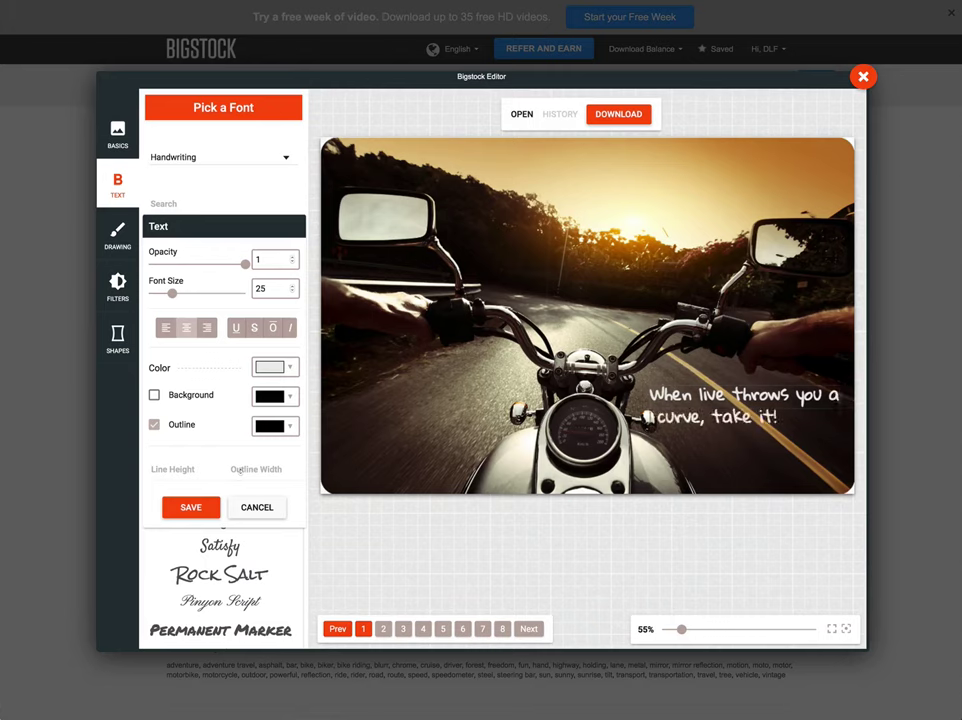
click(744, 420)
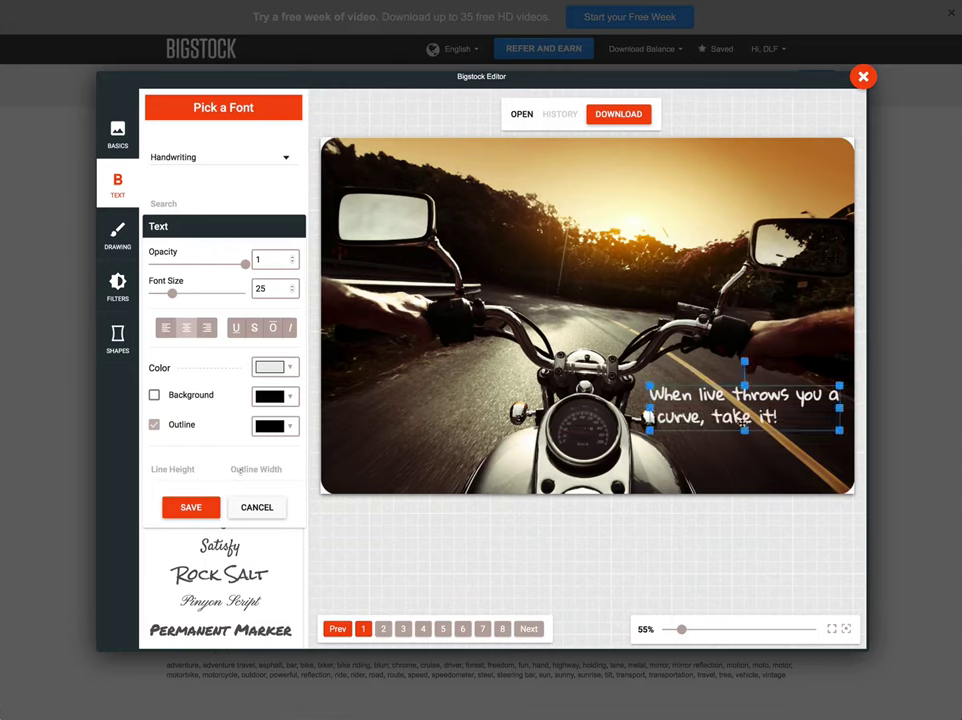
drag(646, 420, 621, 419)
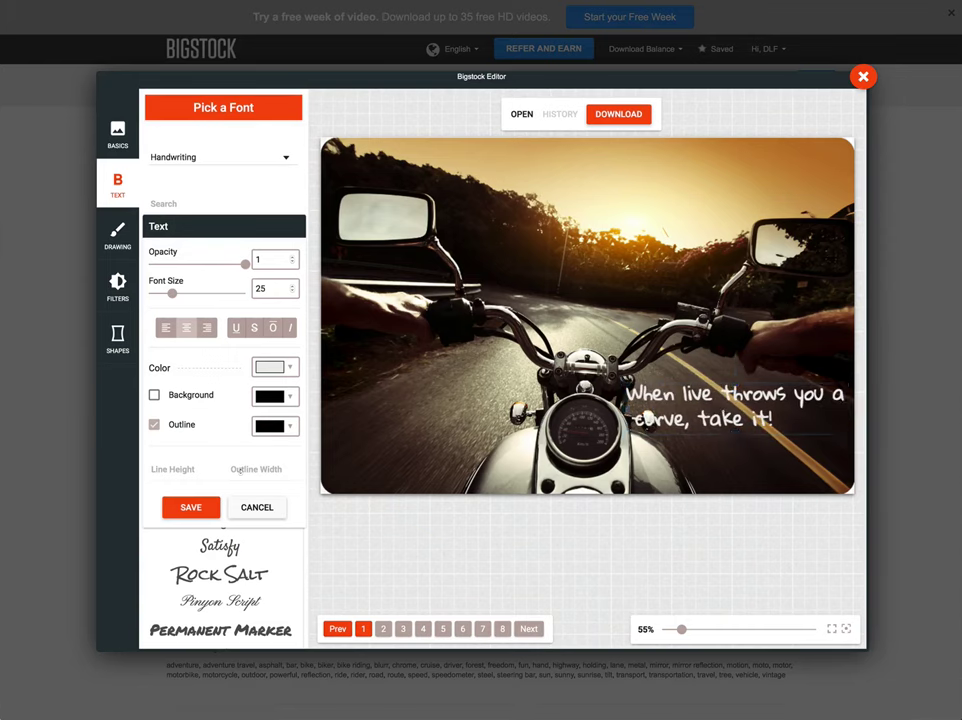
Center-align the quote's two lines and place it at the photo's lower right over the road
double_click(648, 417)
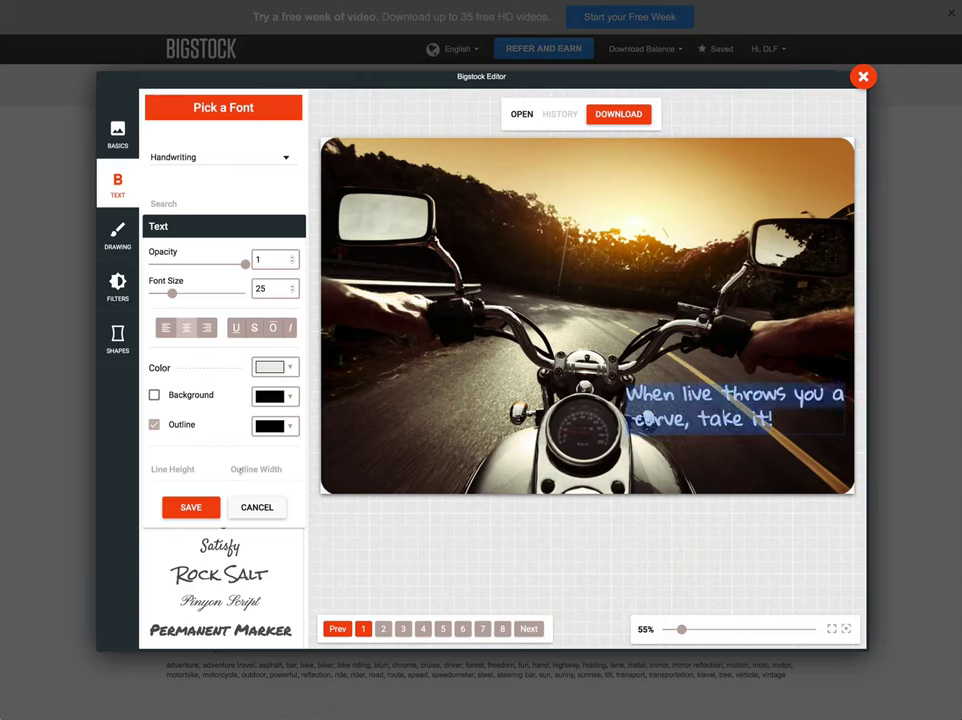
click(186, 330)
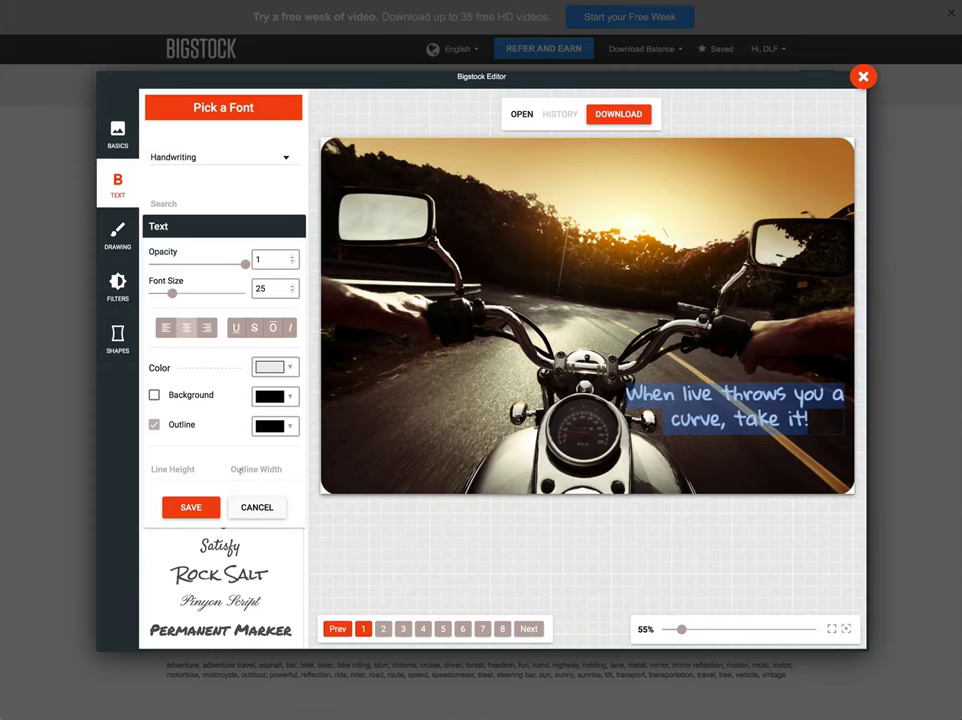
key(Left)
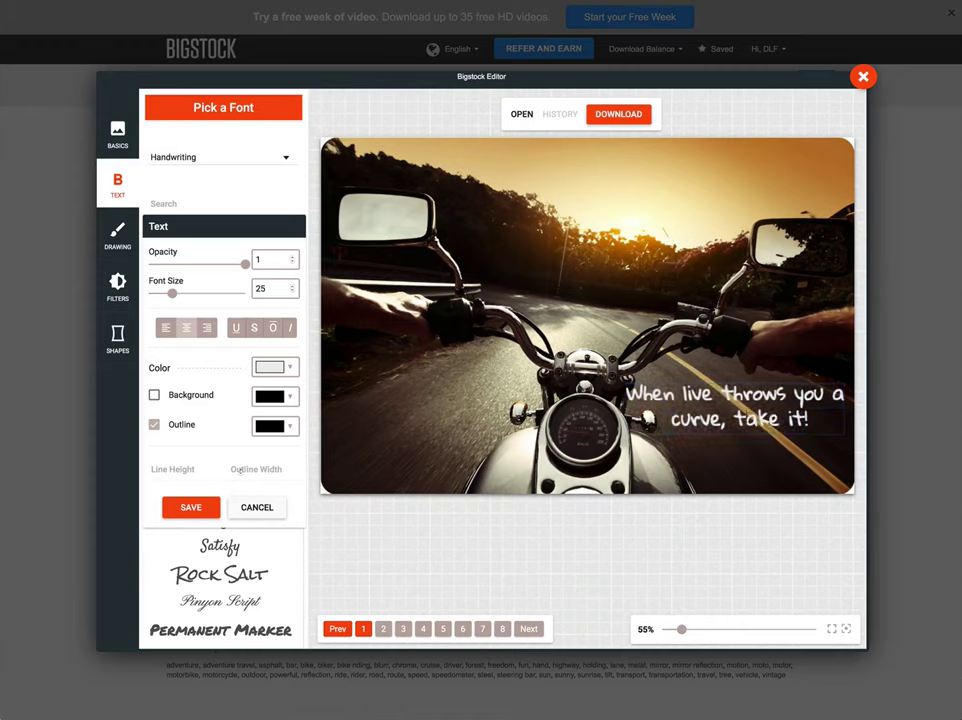
drag(779, 423, 480, 399)
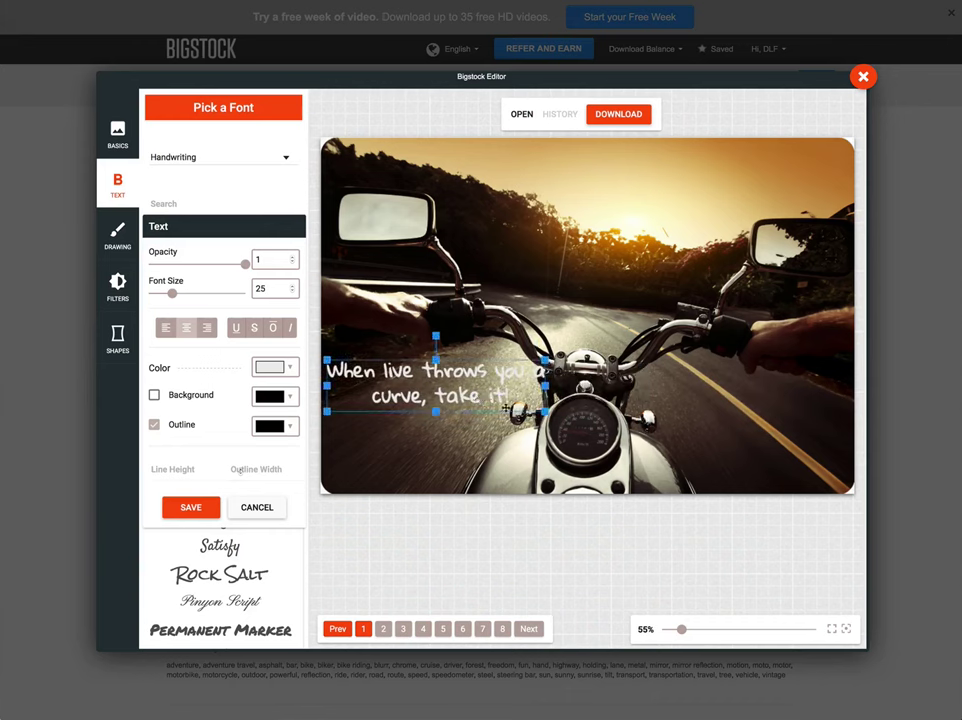
drag(545, 411, 519, 405)
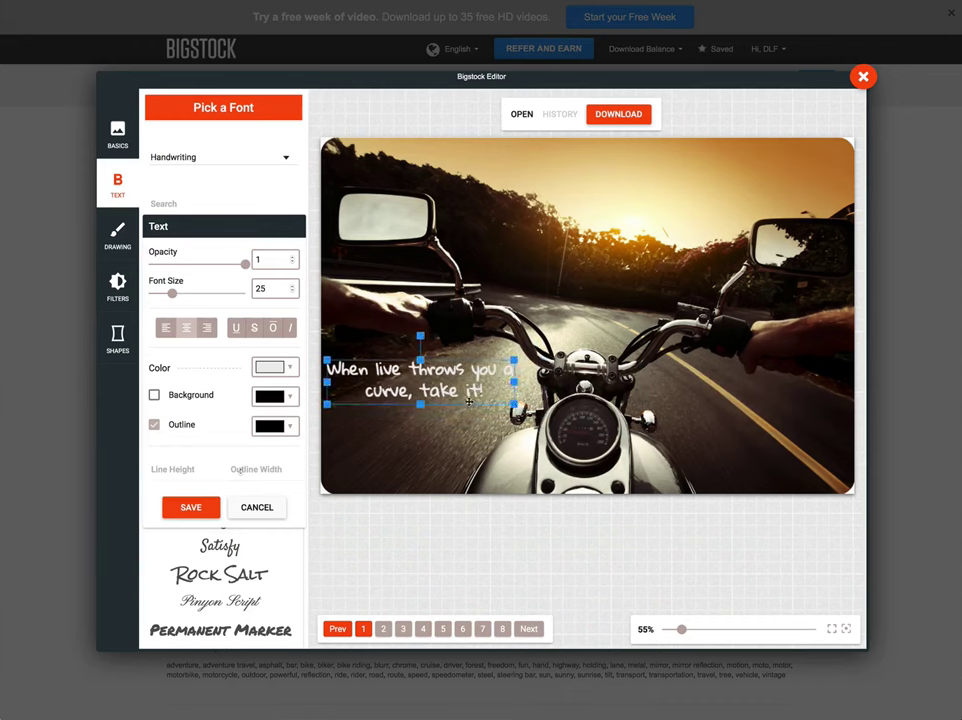
drag(377, 391, 724, 405)
click(739, 444)
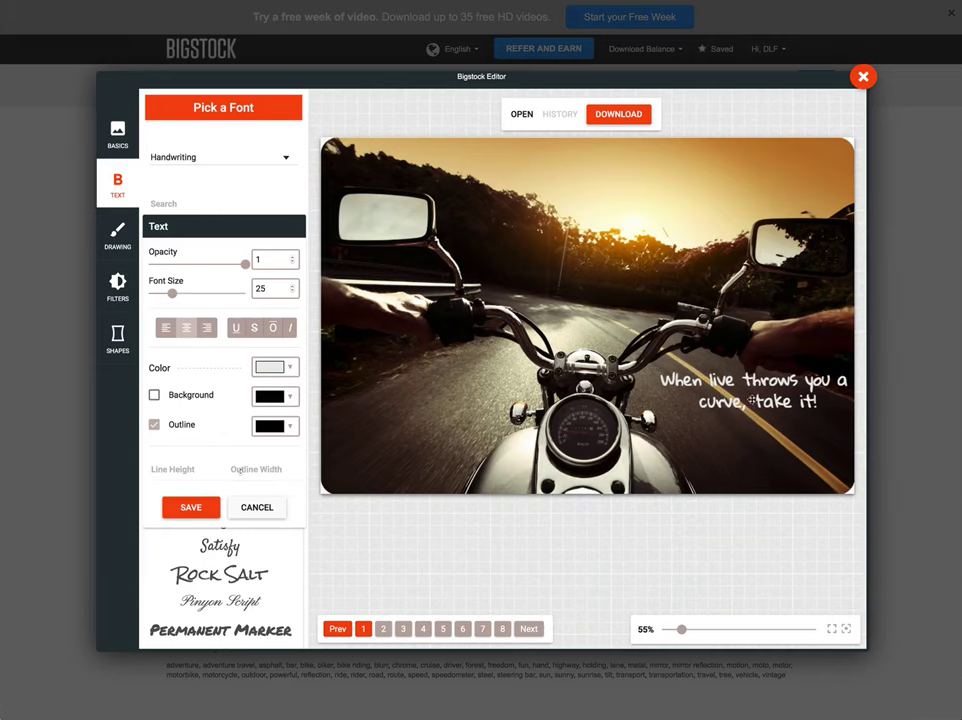
drag(756, 412, 758, 428)
click(760, 473)
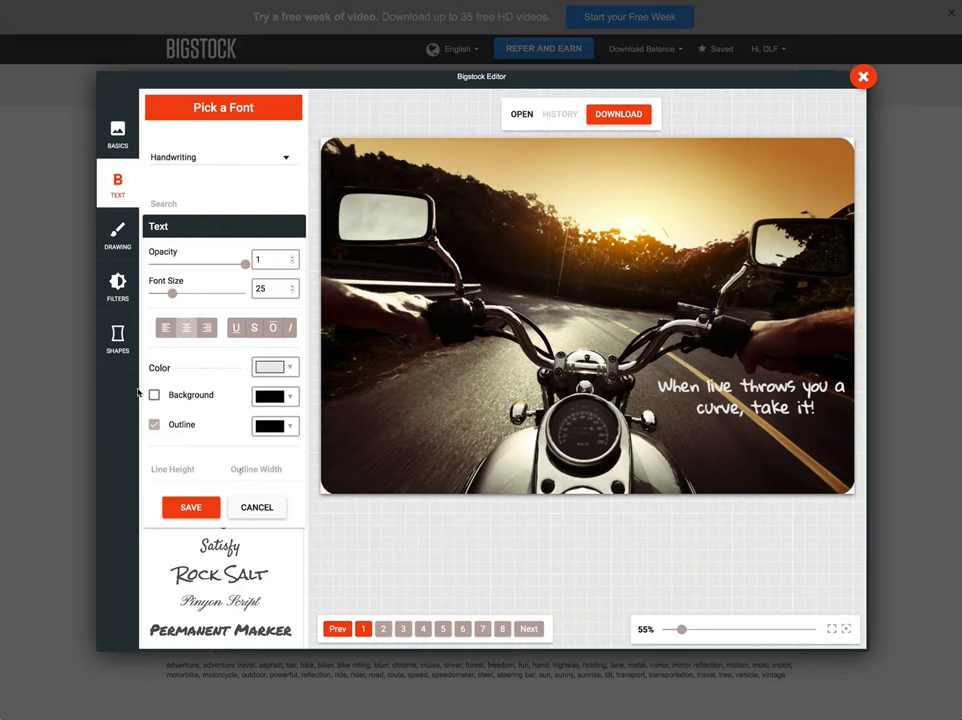
Add an Indie Flower caption with the creator's website address at the photo's bottom-left corner
click(188, 507)
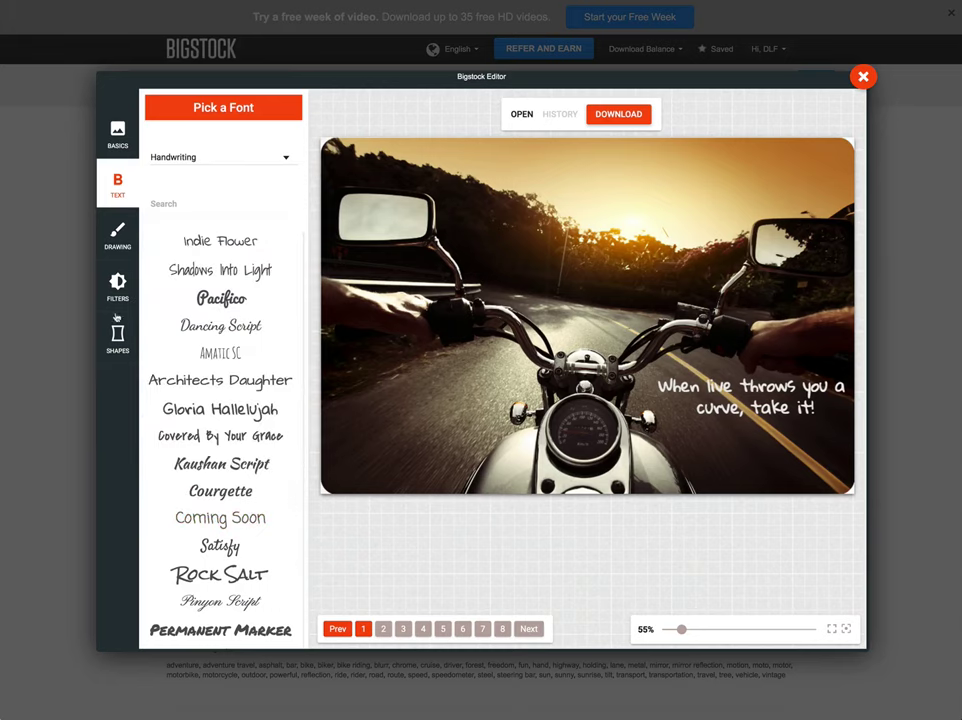
click(212, 242)
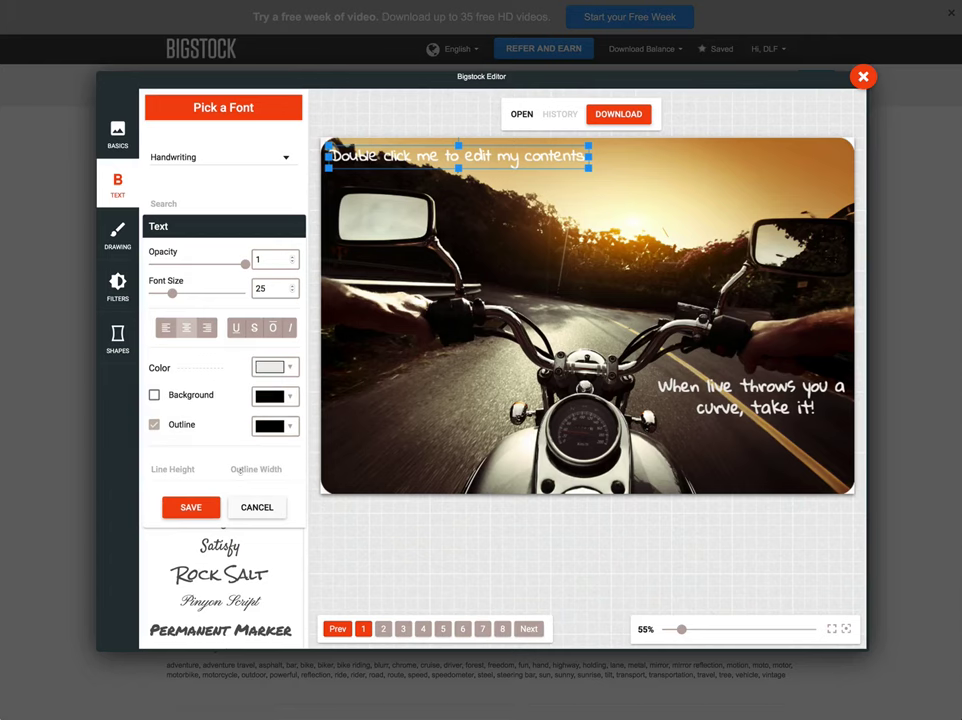
double_click(420, 157)
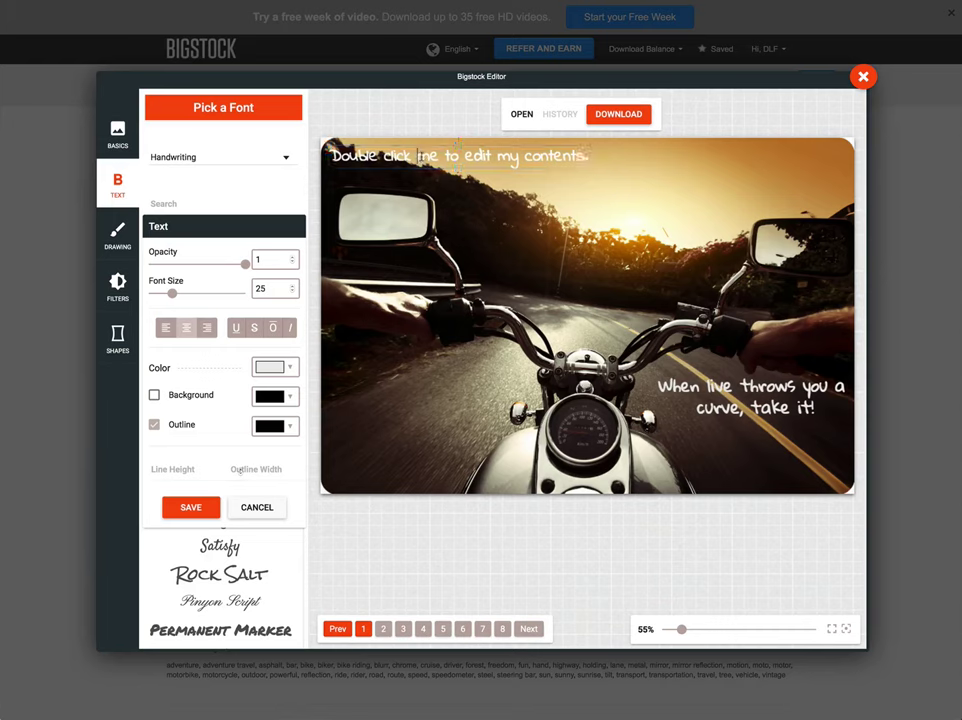
key(ctrl+a)
text(lindaful)
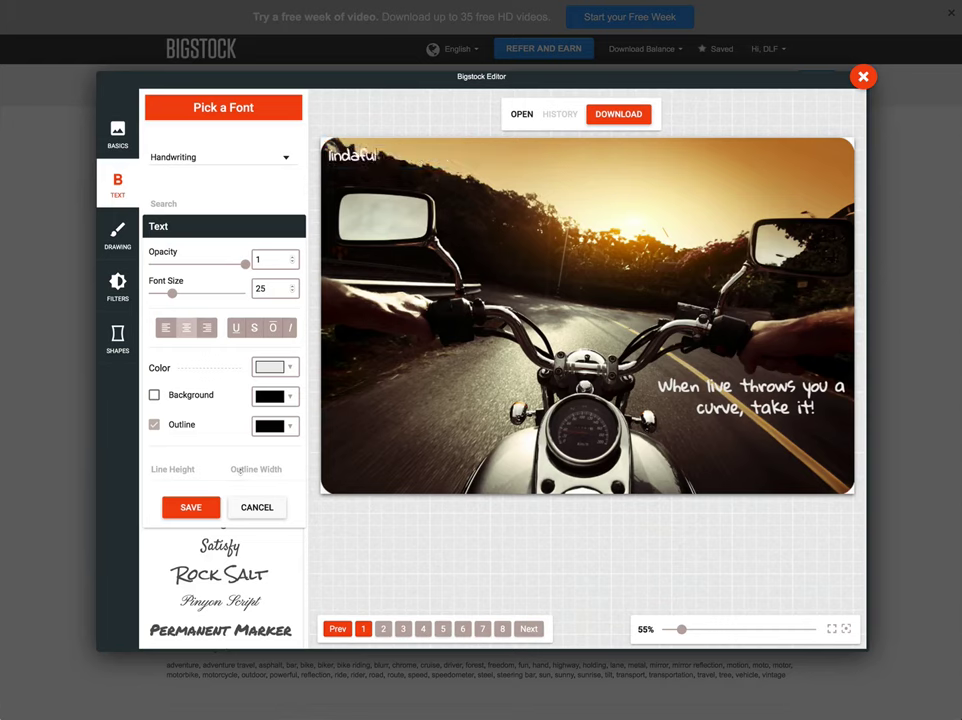
text(kersonc)
text(.com)
click(433, 160)
drag(433, 160, 434, 474)
click(543, 509)
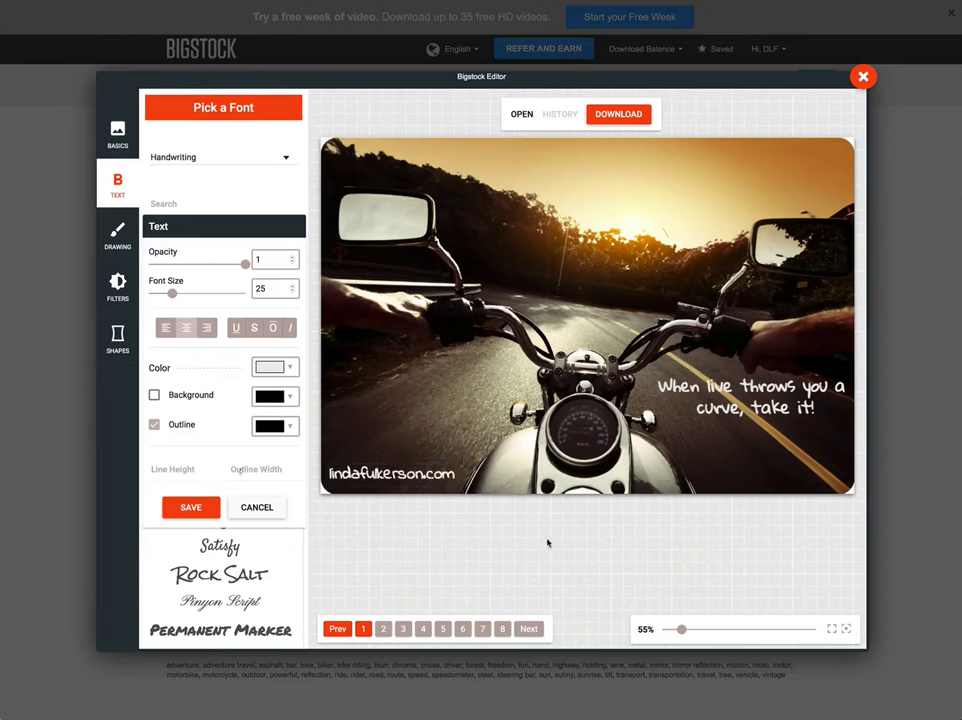
Download the edited photo, replacing the default file name with a new one starting 'mo'
click(196, 507)
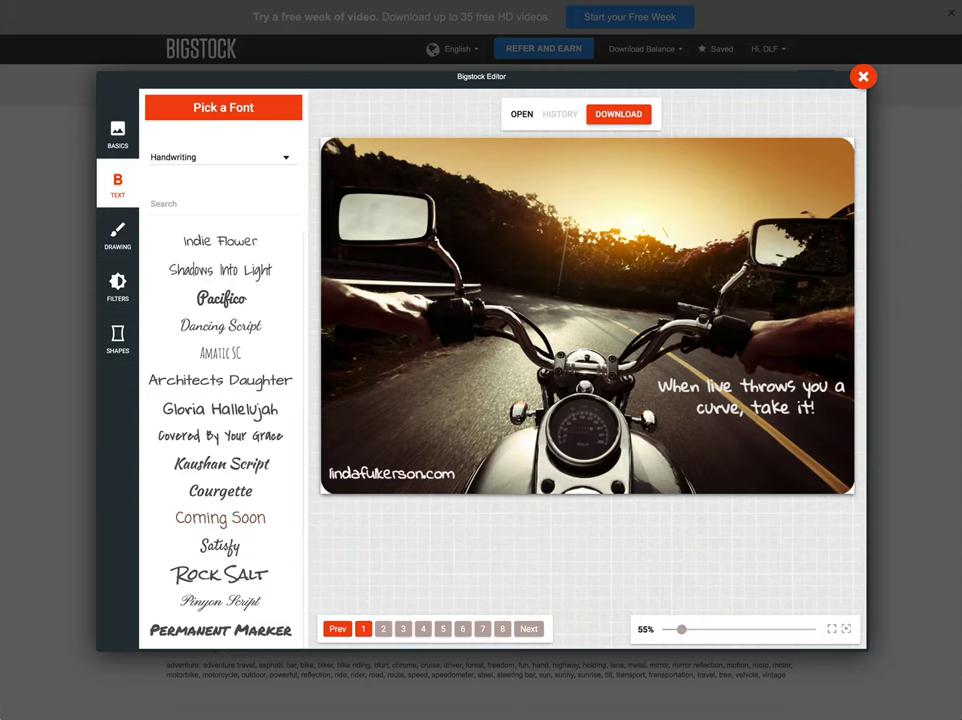
click(617, 114)
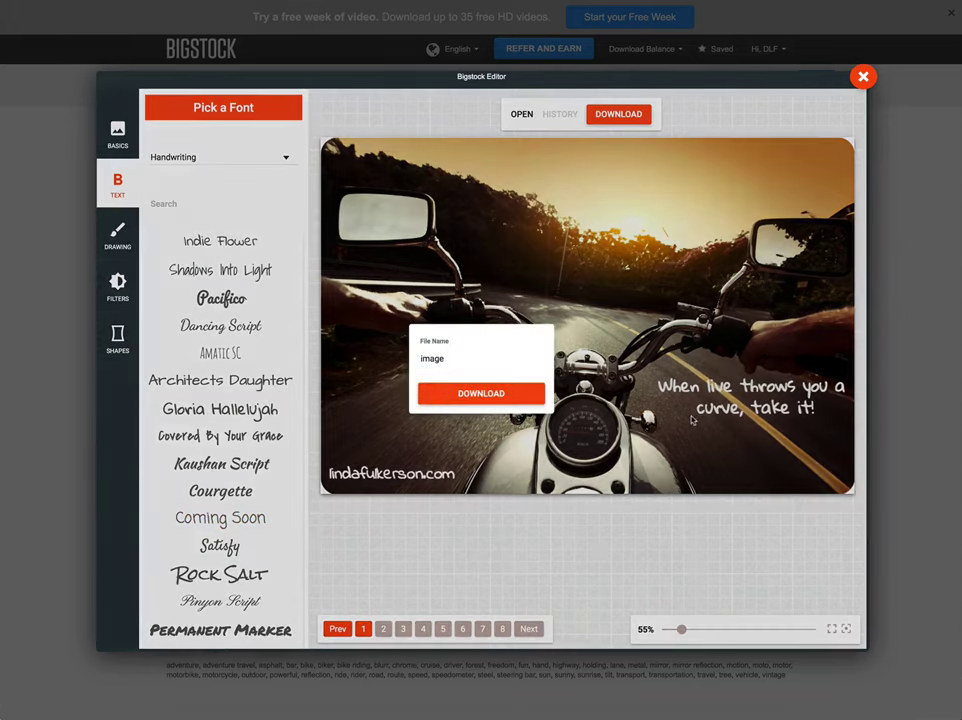
double_click(432, 358)
text(mo)
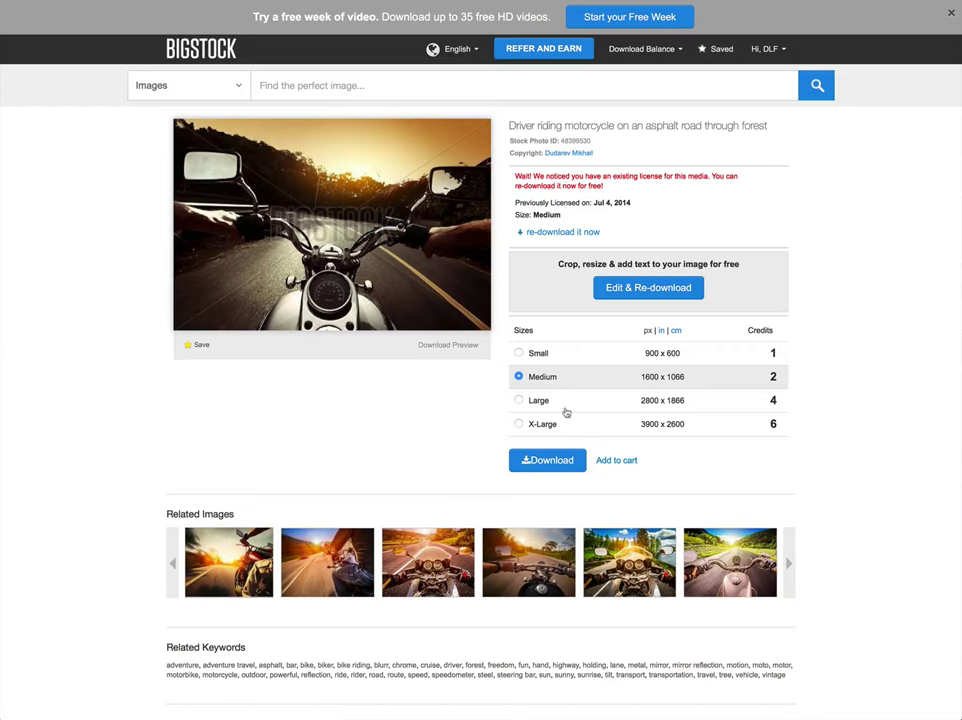
Open the related tropics motorcycle photo and save its preview file Bigstock_50275355.jpg
click(641, 48)
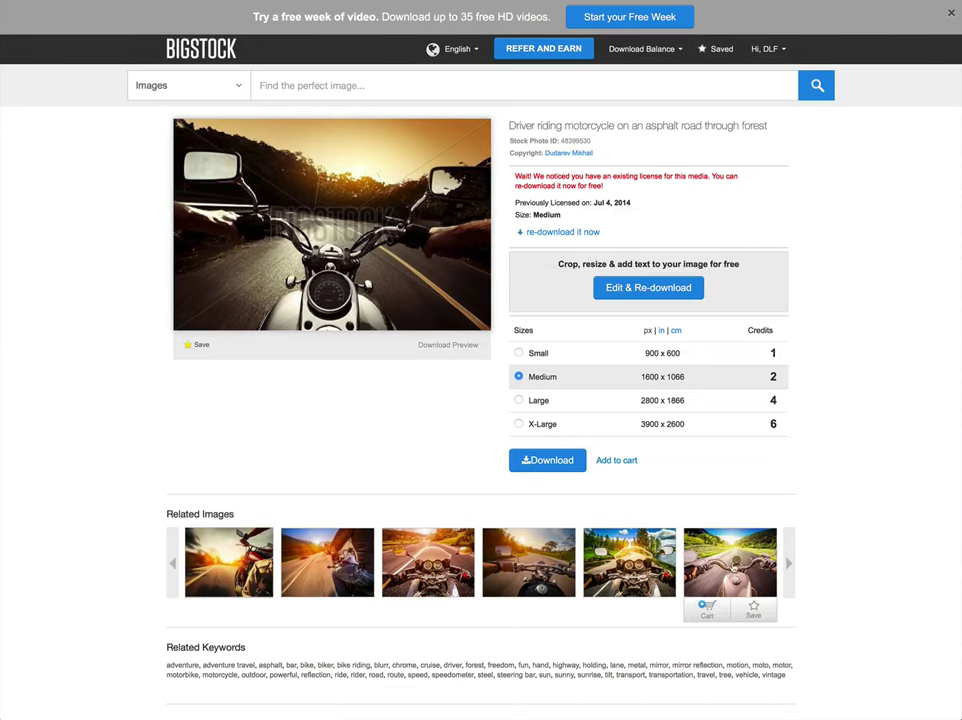
click(786, 565)
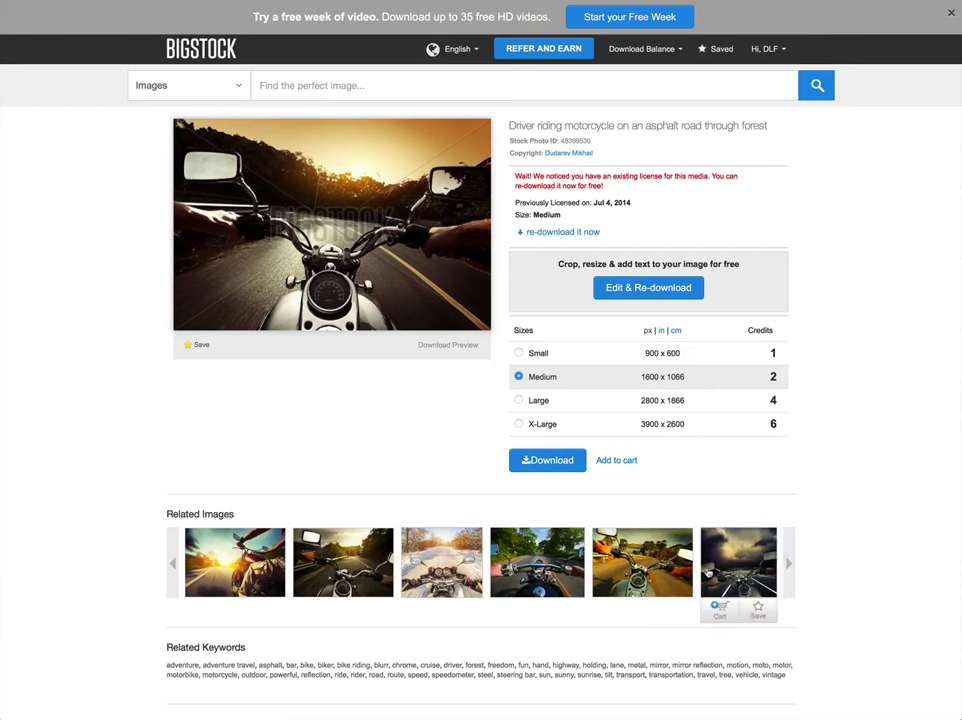
click(660, 577)
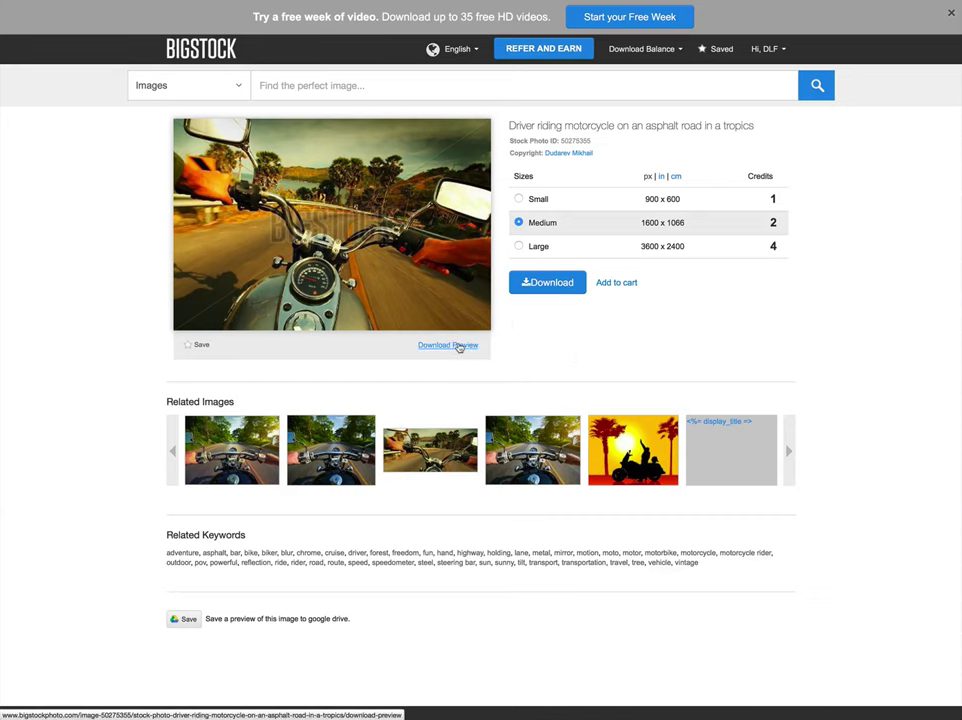
click(459, 345)
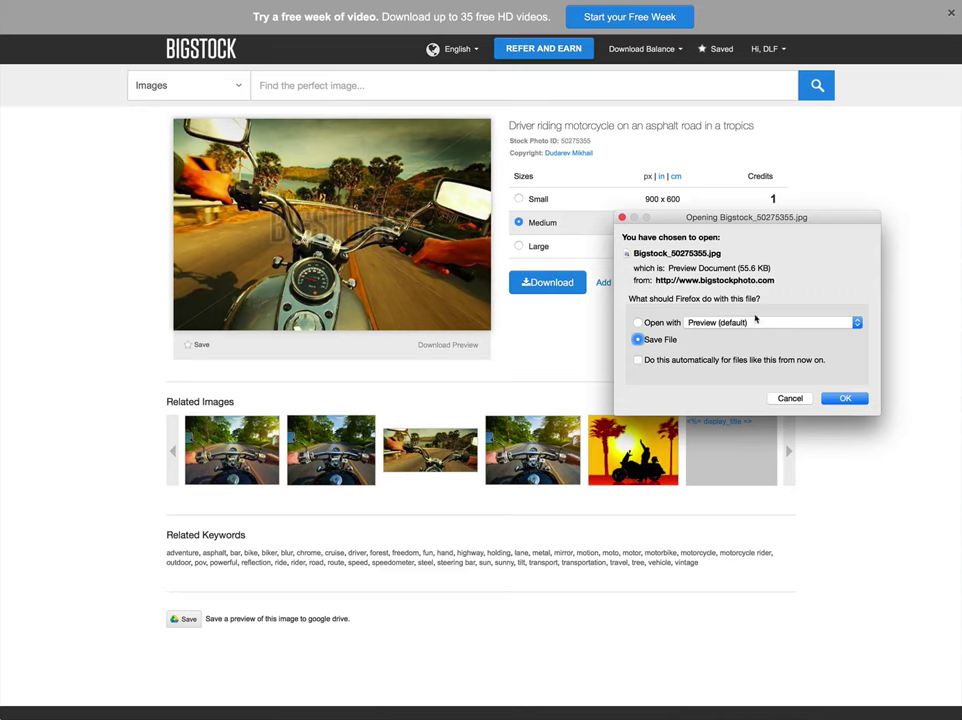
key(Return)
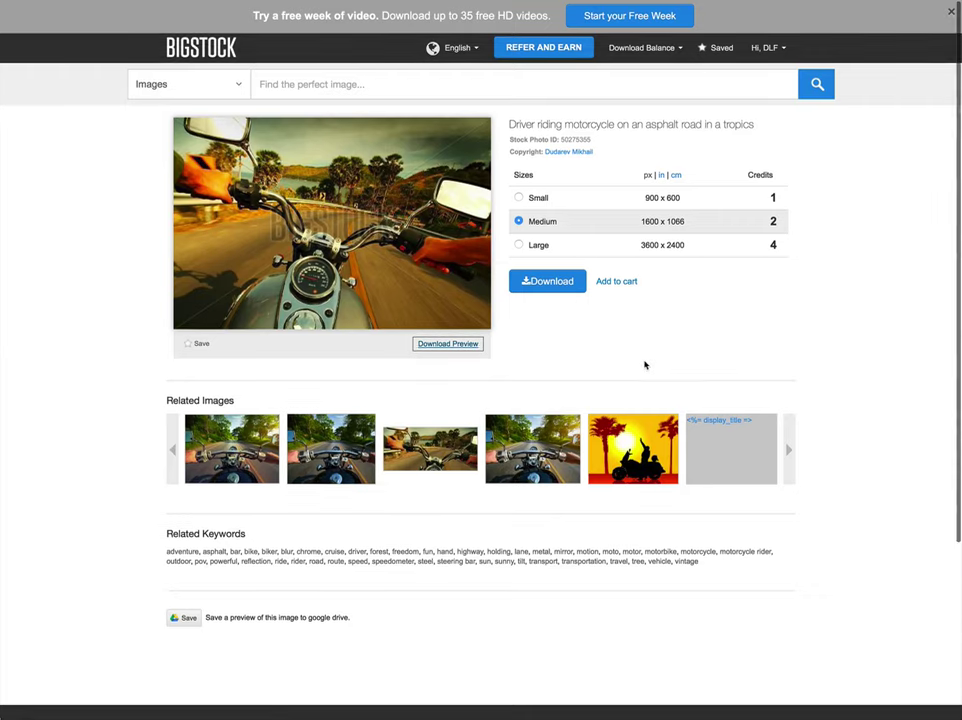
Review the Download Balance free-trial page, then return to the Bigstock home page
mouse_move(620, 45)
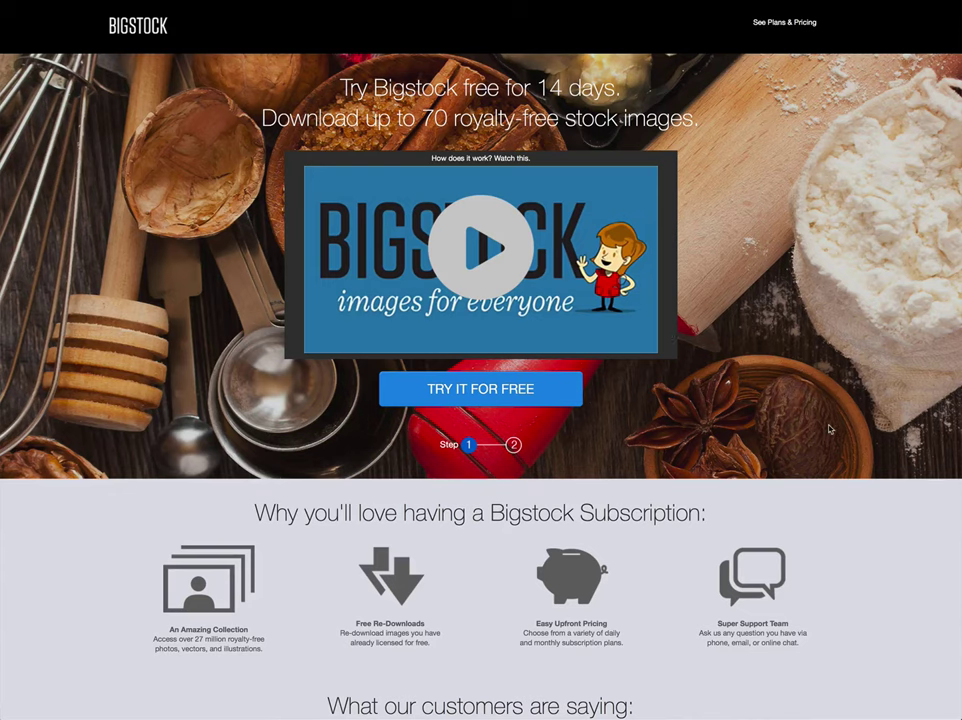
scroll(829, 429, down, 1)
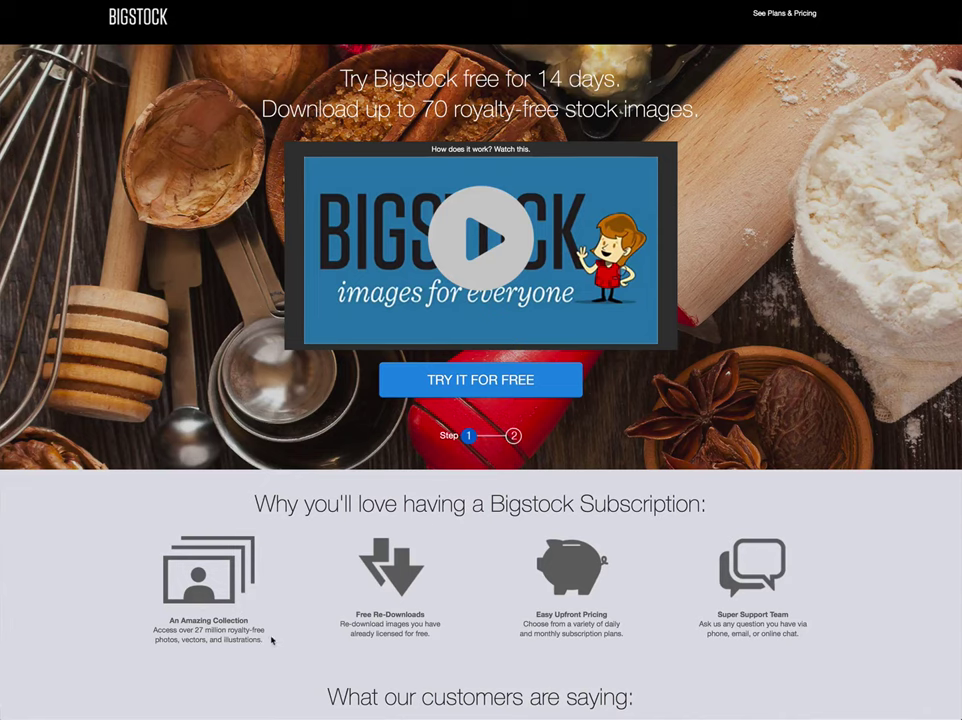
scroll(278, 641, up, 1)
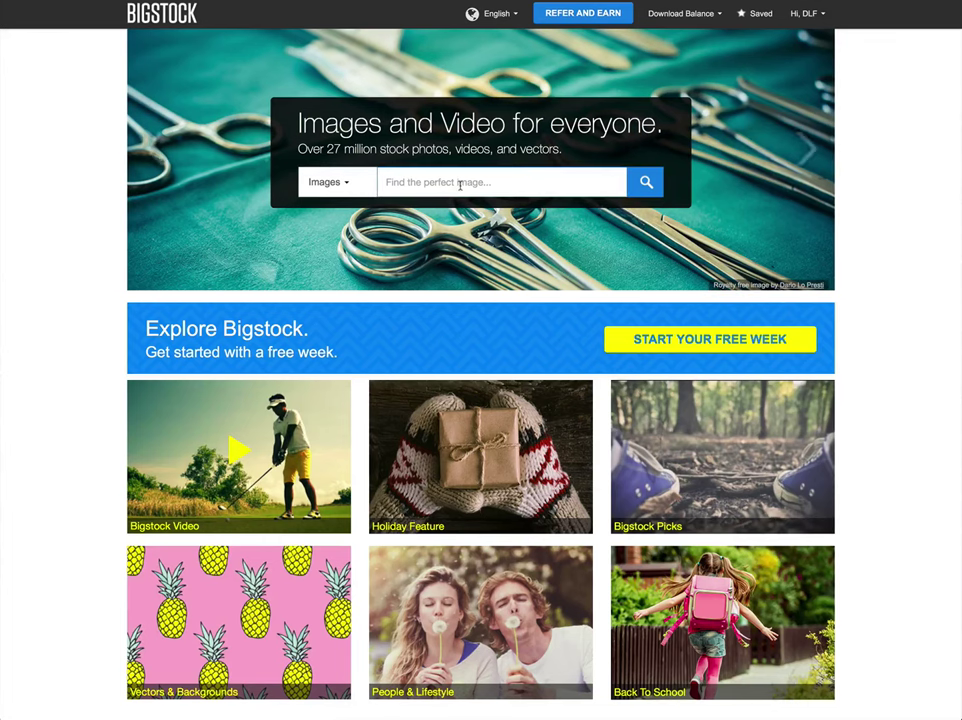
Search images for 'book' and open the open-book-on-wooden-table photo
text(book)
key(Return)
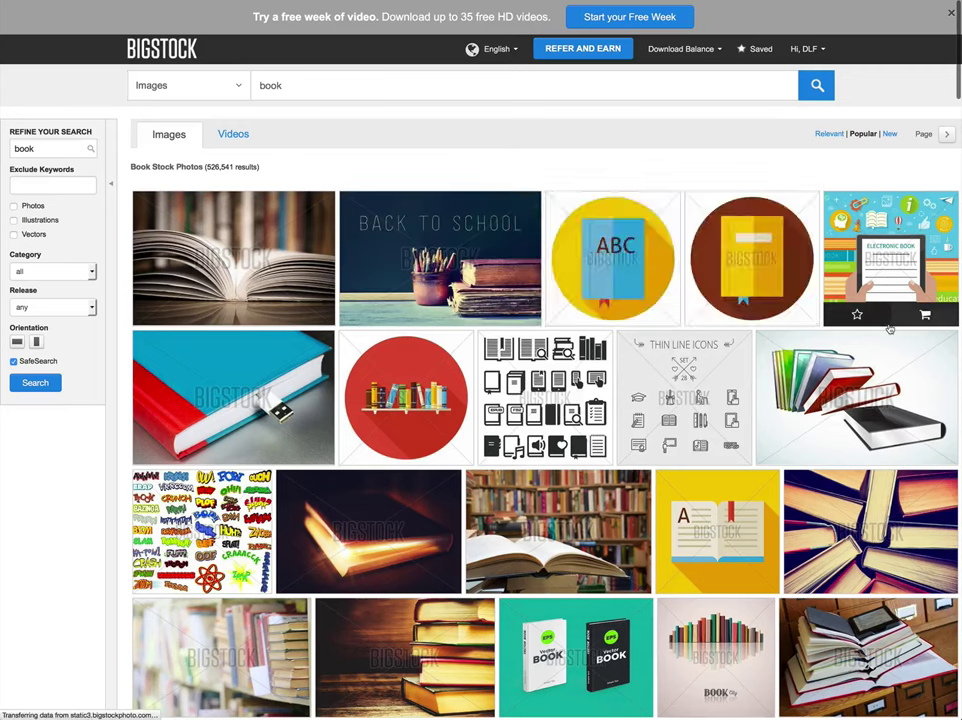
mouse_move(940, 296)
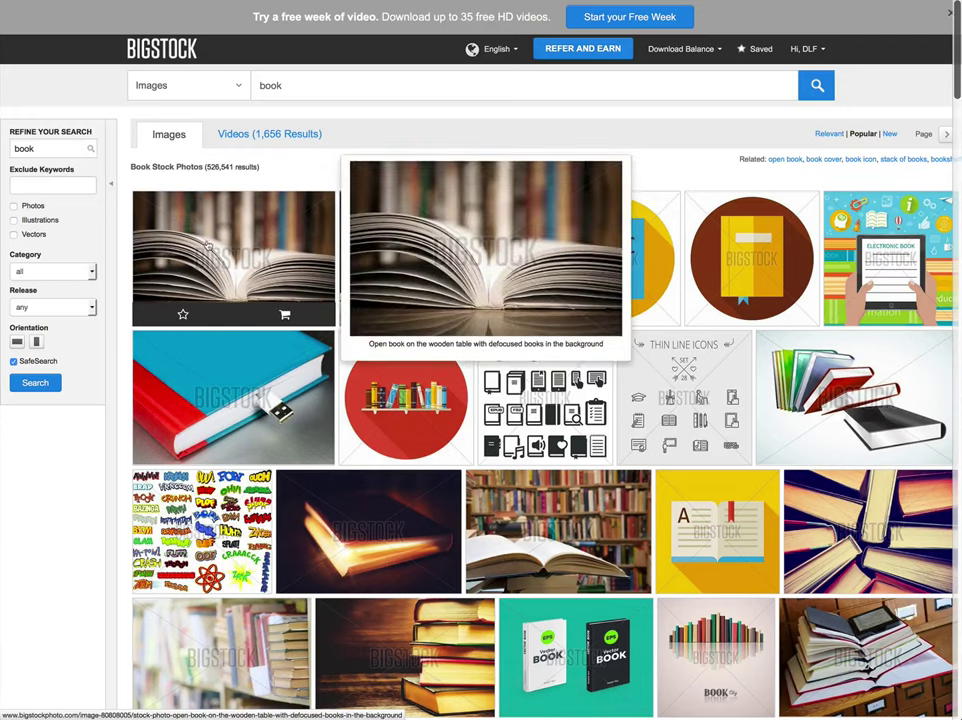
mouse_move(778, 364)
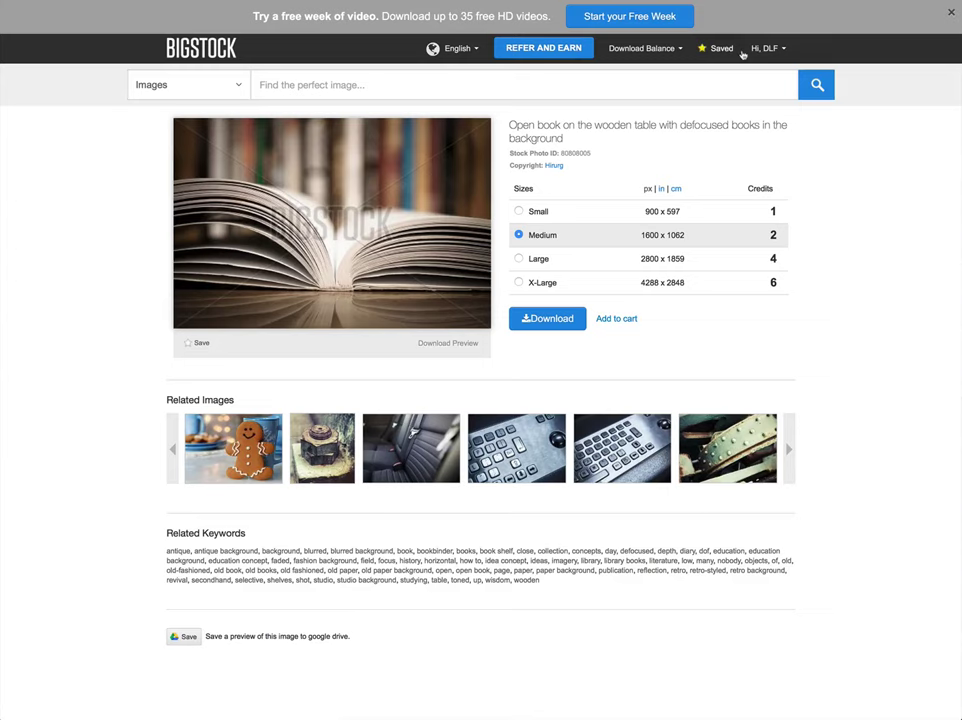
Open My Downloads from the account menu and browse the 394 previously downloaded images
mouse_move(765, 51)
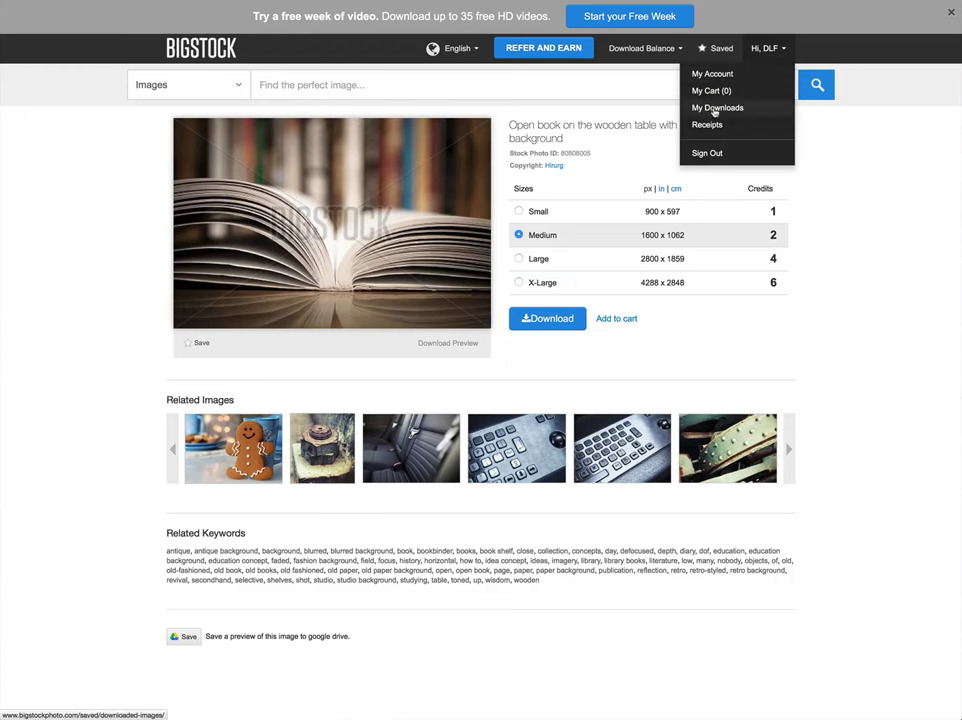
click(716, 107)
mouse_move(822, 358)
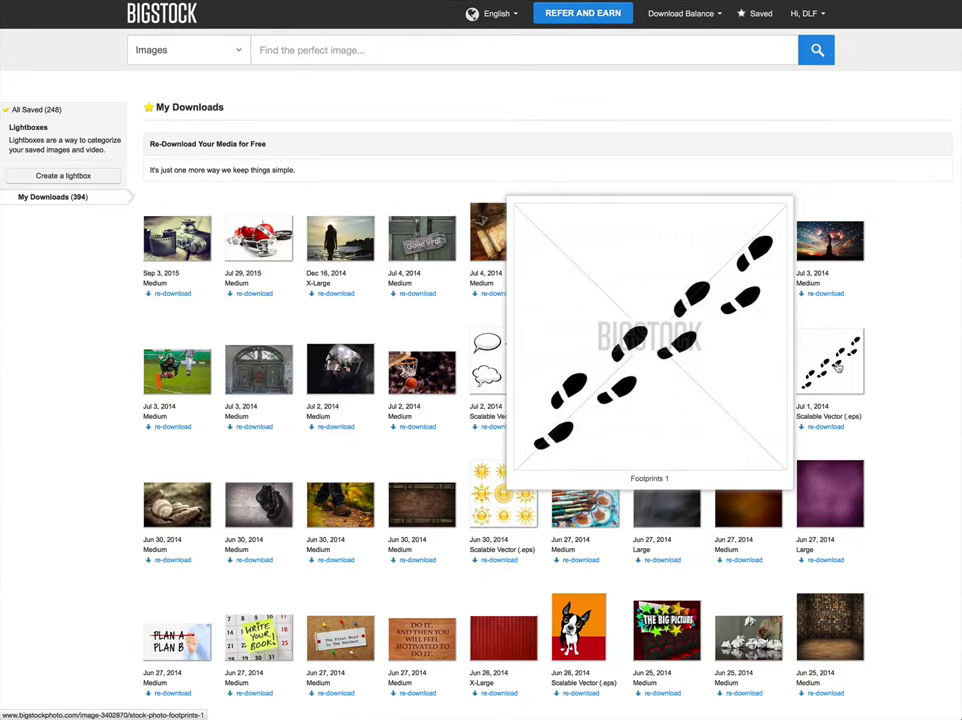
scroll(855, 357, down, 3)
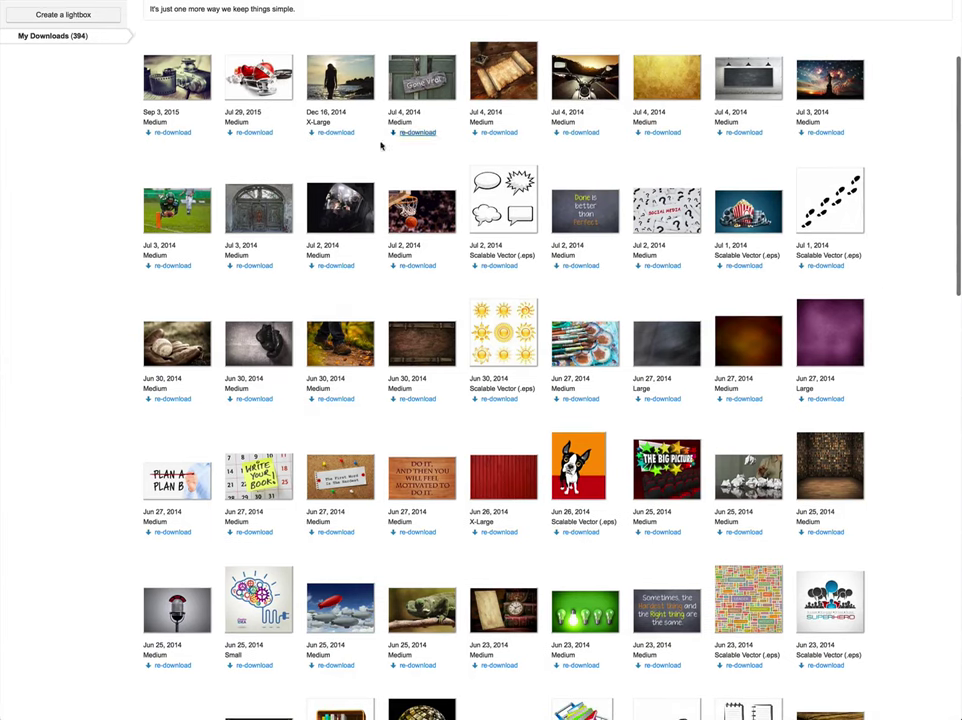
mouse_move(313, 217)
scroll(538, 280, down, 1)
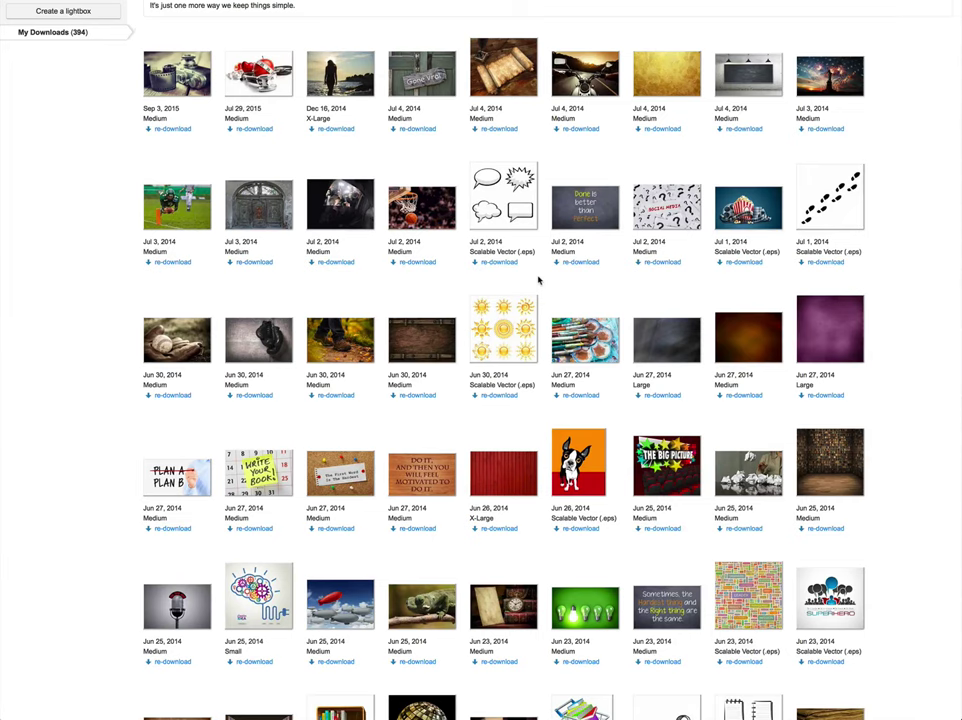
scroll(538, 280, up, 1)
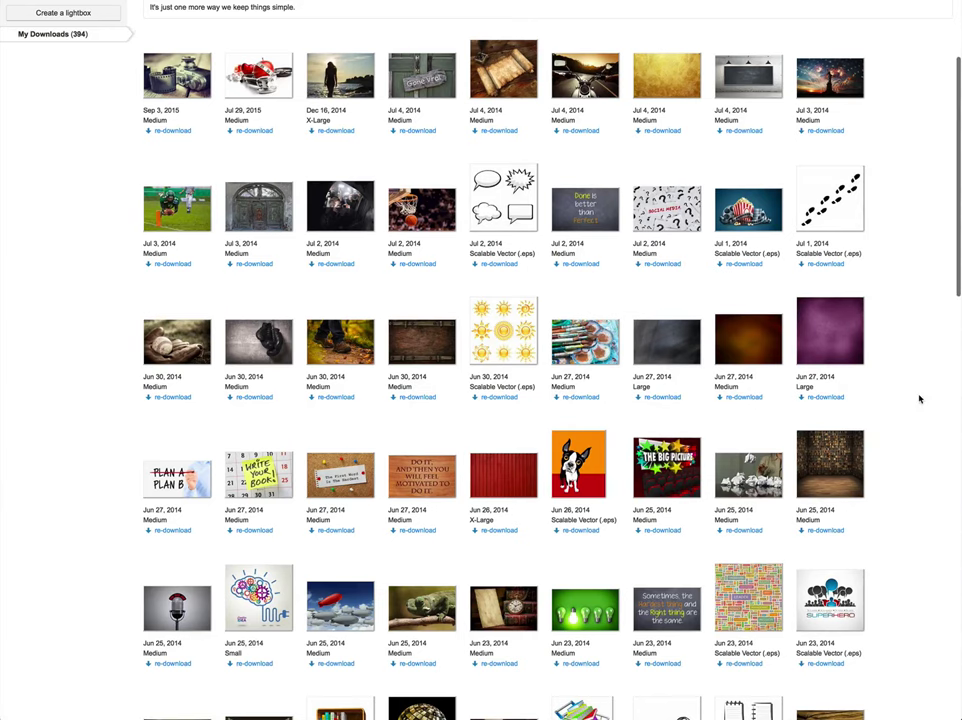
scroll(919, 399, up, 1)
scroll(919, 399, down, 5)
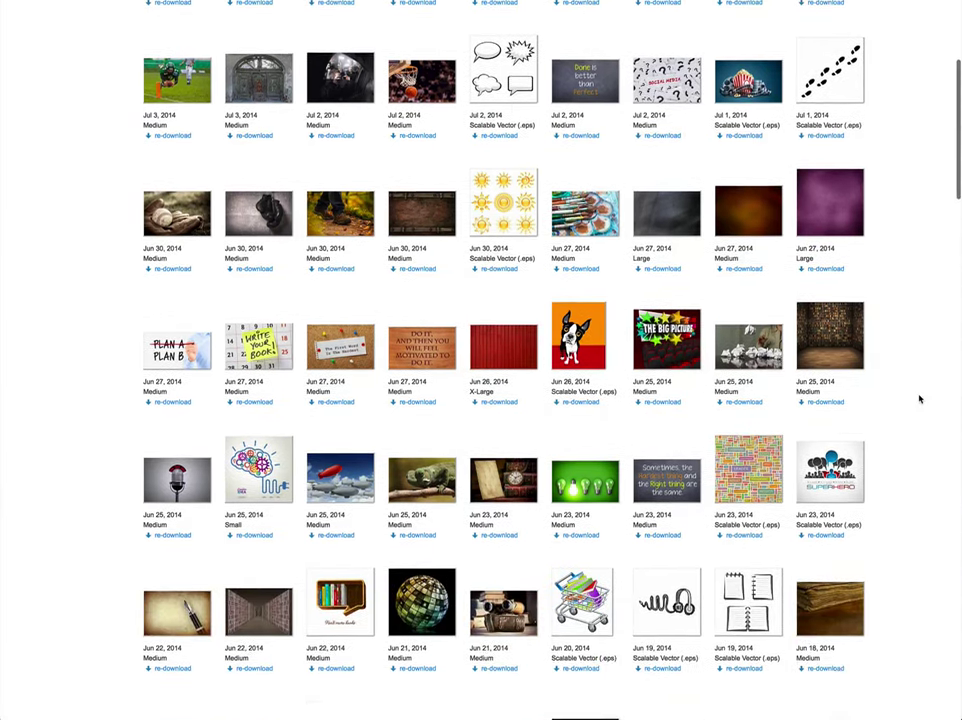
scroll(919, 399, down, 3)
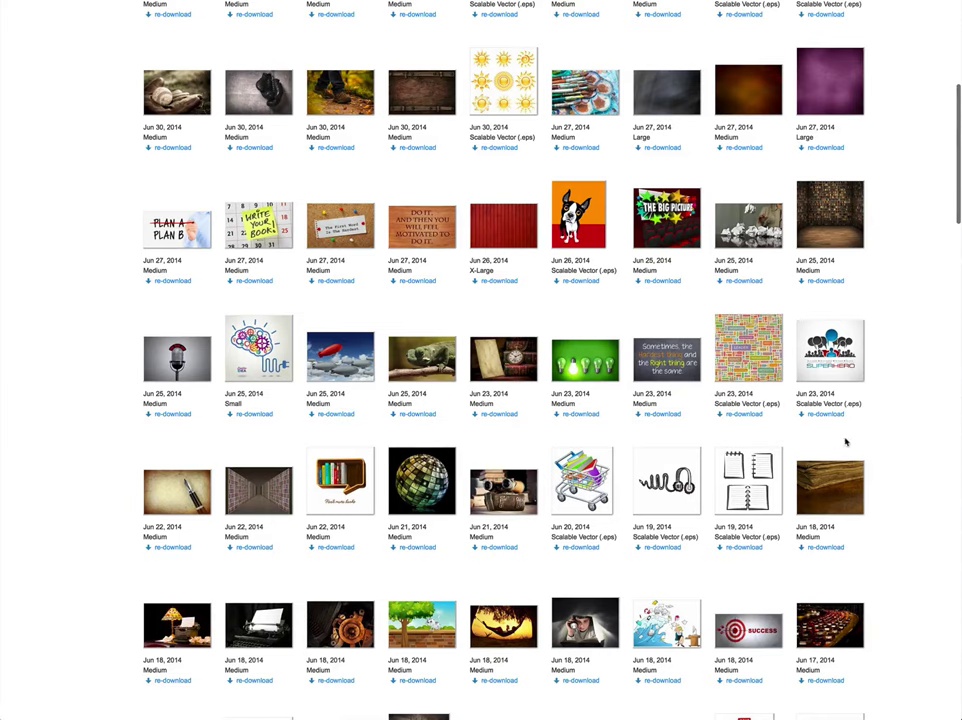
scroll(883, 473, down, 5)
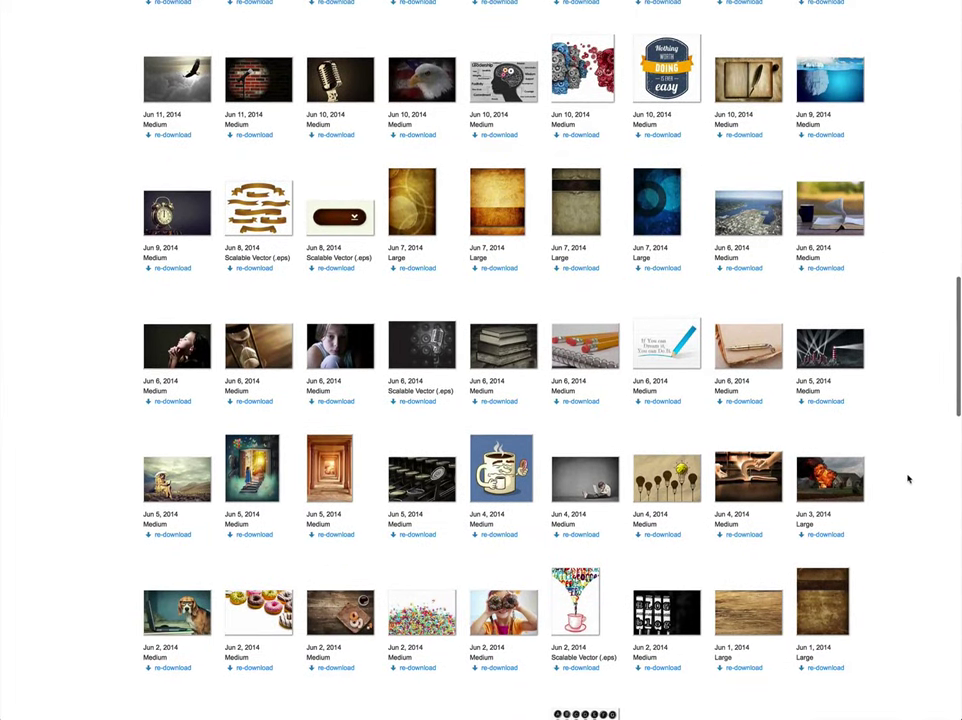
scroll(908, 479, down, 5)
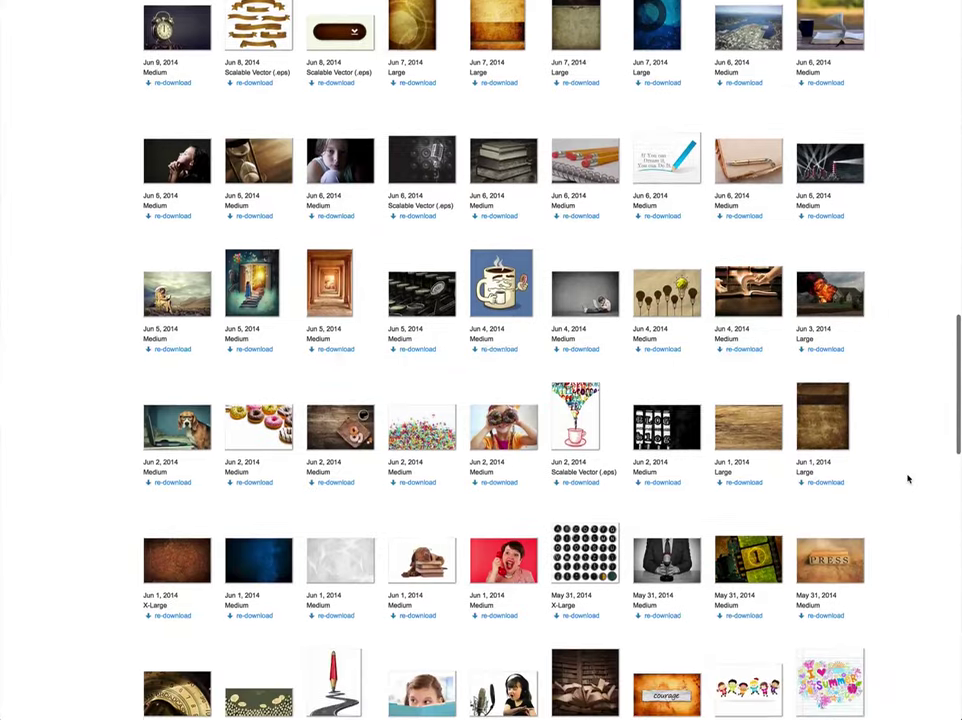
scroll(908, 479, down, 7)
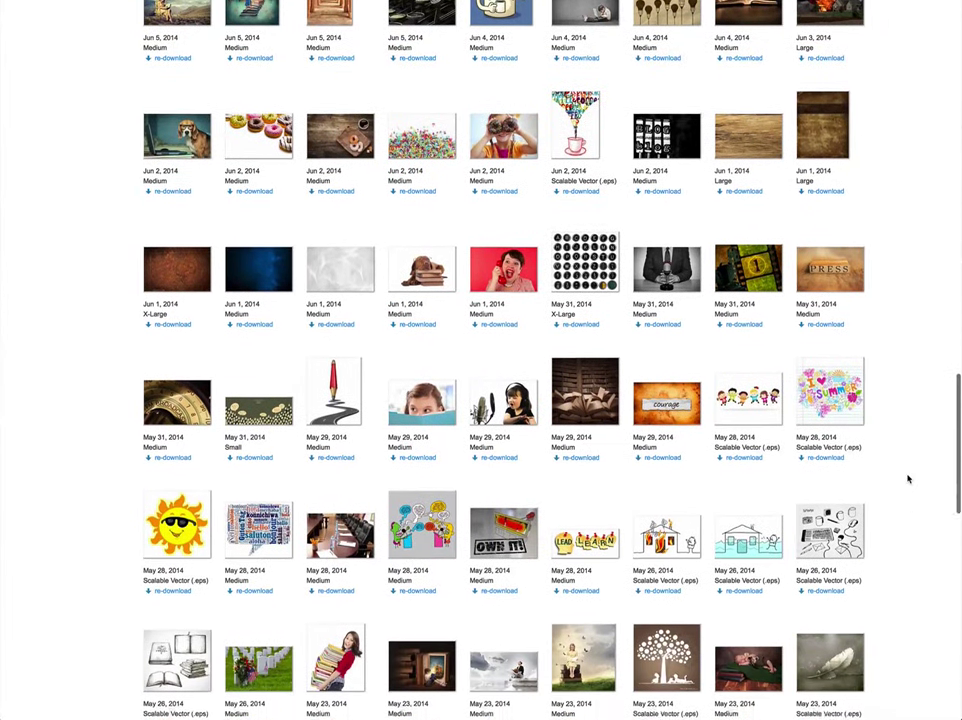
scroll(908, 479, down, 4)
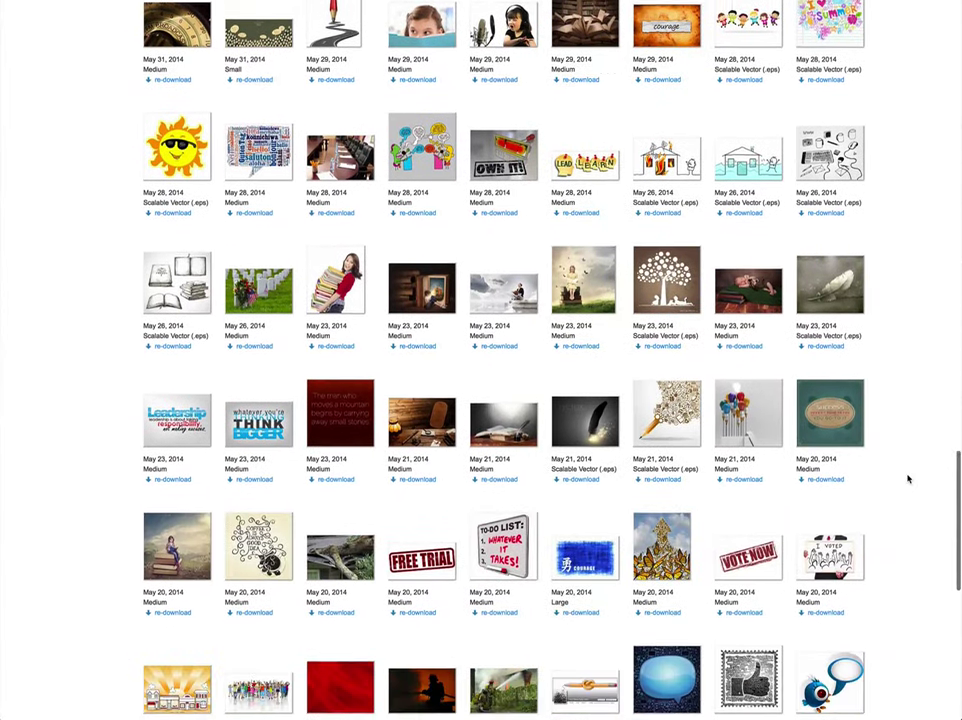
scroll(908, 479, down, 3)
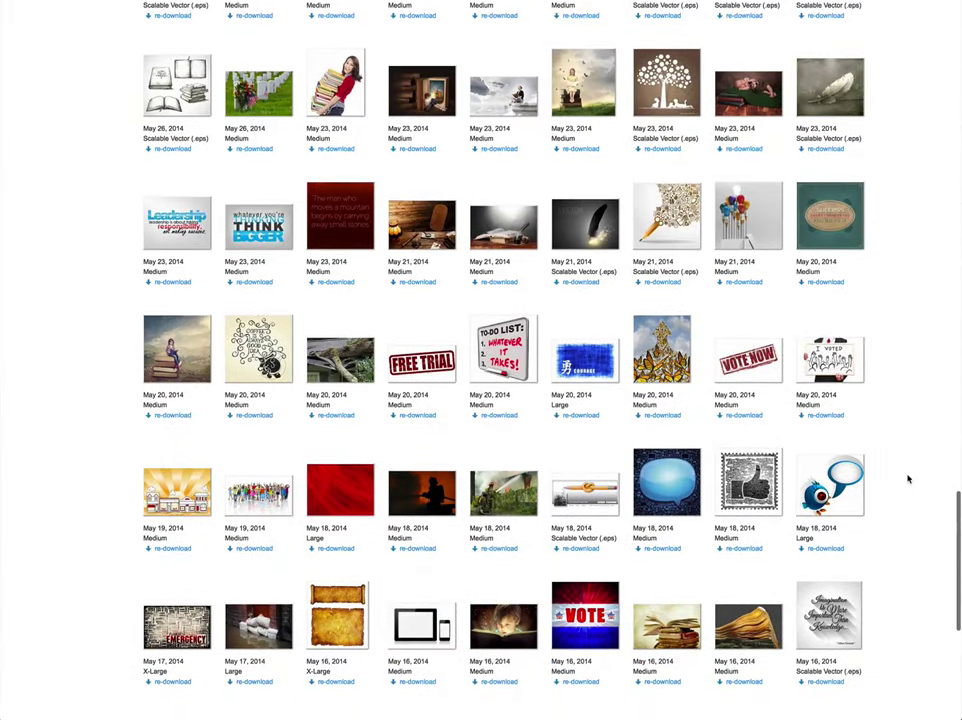
scroll(908, 479, up, 20)
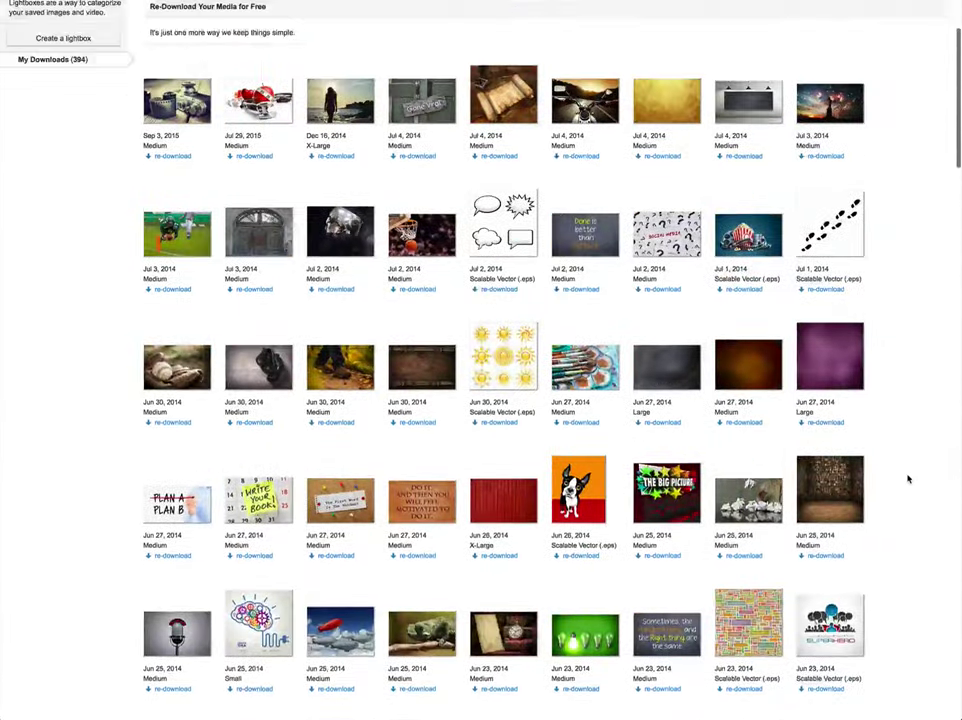
scroll(908, 479, up, 2)
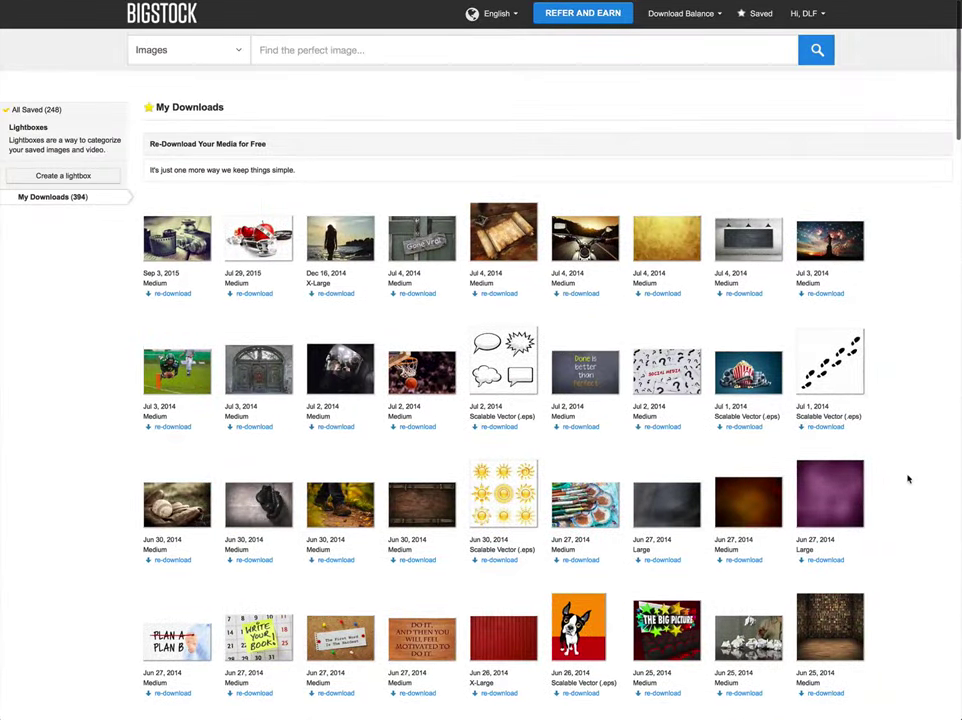